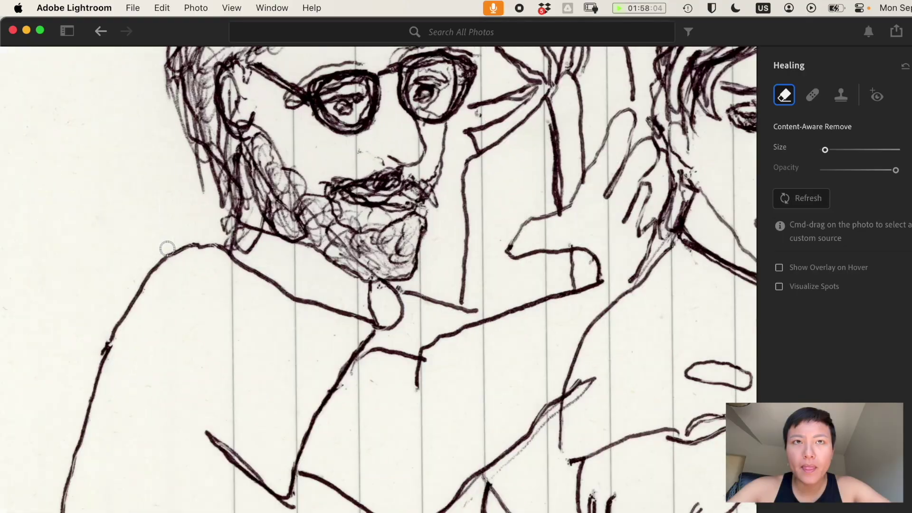
Undo the last spot removal and remove a short stretch of ruled line crossing the bearded man's shoulder.
key(super+z)
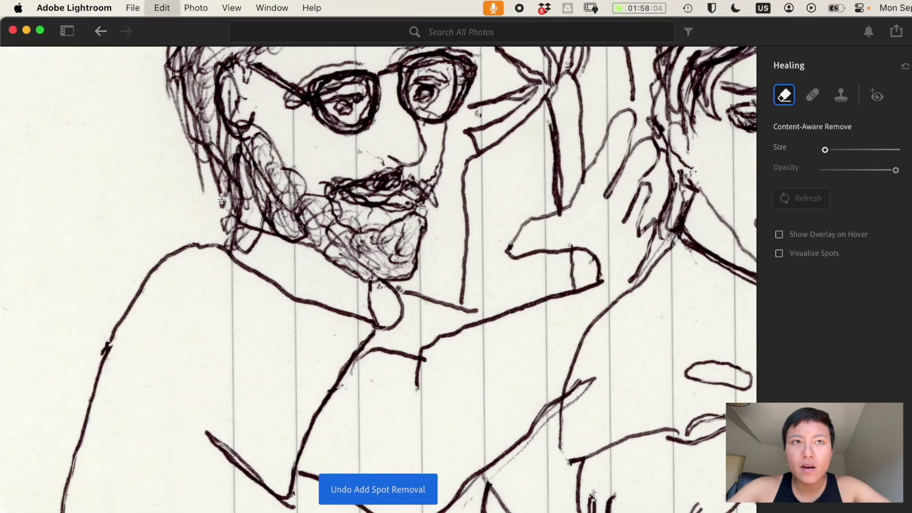
scroll(204, 148, up, 5)
drag(244, 274, 246, 305)
scroll(341, 254, down, 5)
scroll(342, 255, up, 3)
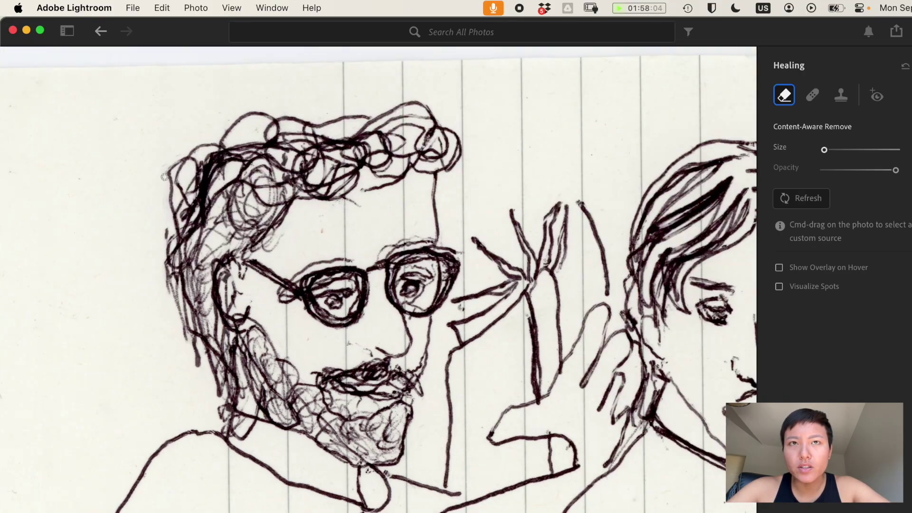
Remove the ruled lines crossing the bearded man's shoulder, torso and arm with Content-Aware Remove.
scroll(208, 219, down, 5)
drag(208, 219, 209, 403)
drag(275, 203, 275, 414)
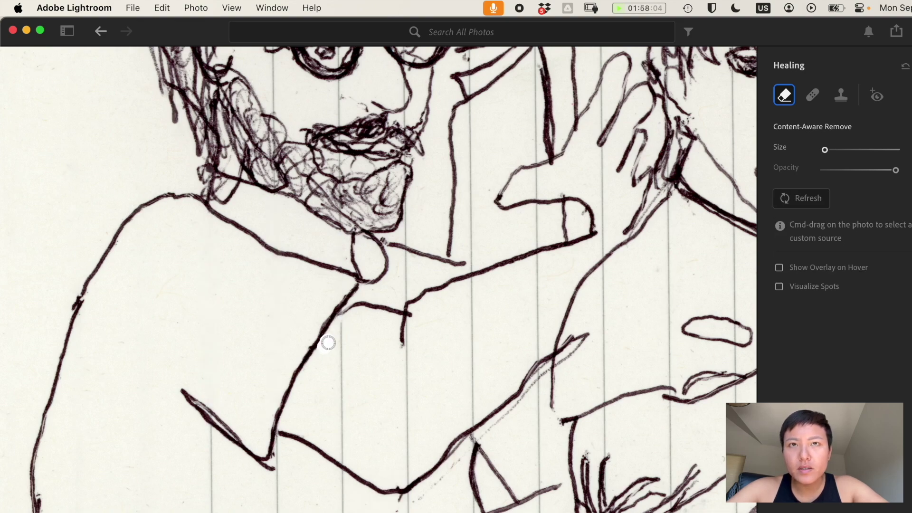
drag(342, 326, 343, 458)
drag(403, 255, 403, 291)
drag(409, 326, 410, 406)
drag(410, 405, 411, 477)
Remove the ruled lines through the short-haired figure's hair and face and across the back of the figure seated in the chair.
drag(208, 150, 210, 387)
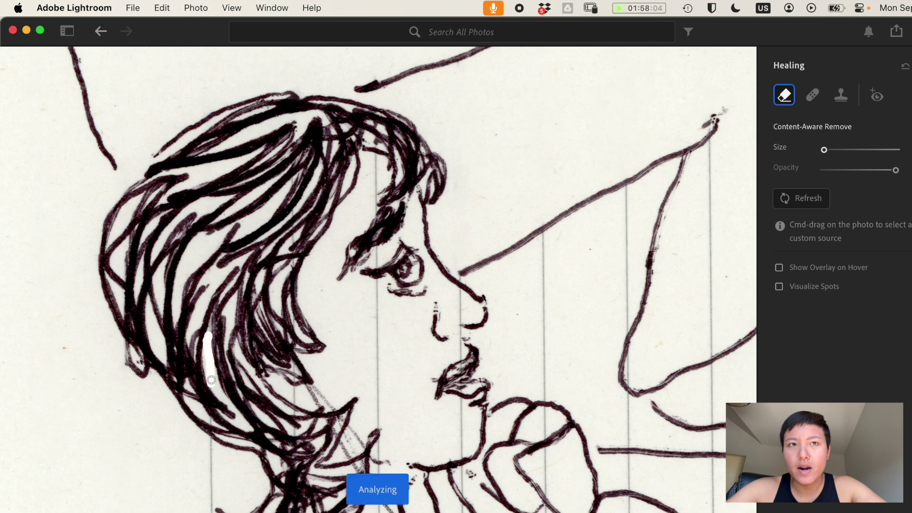
drag(378, 428, 380, 281)
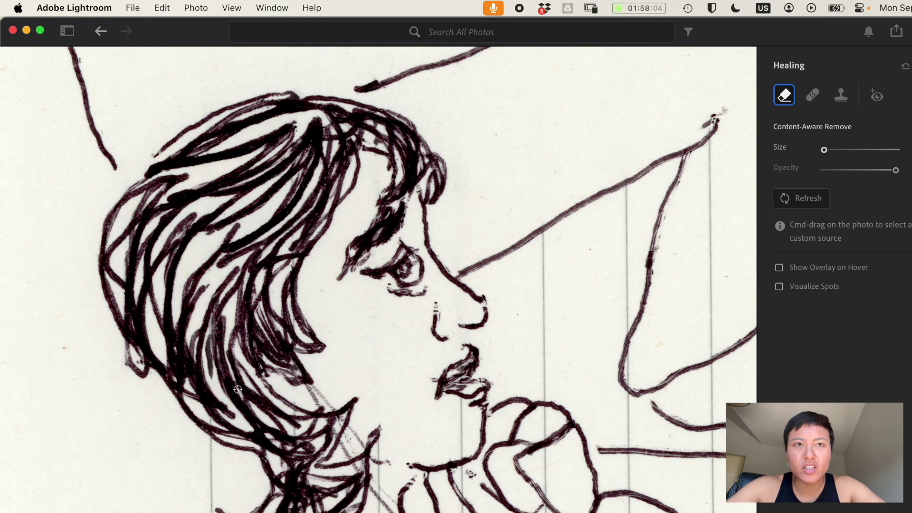
key(z)
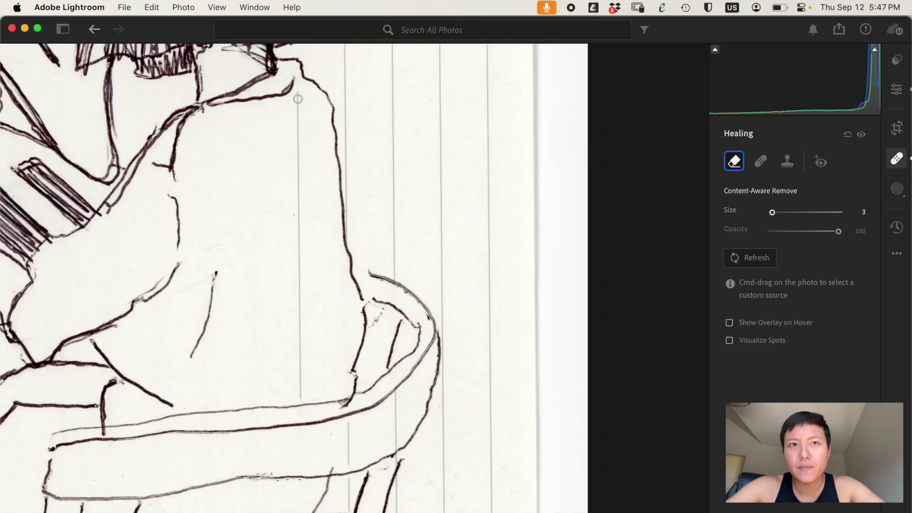
drag(299, 359, 297, 400)
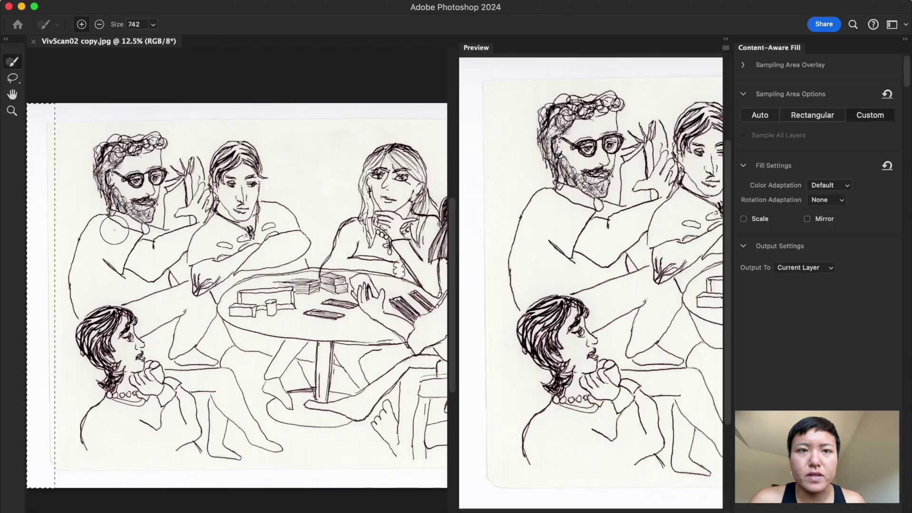
In Photoshop, fill the scanner border along the page's left edge with Content-Aware Fill, sampling the blank paper beside it.
mouse_move(66, 131)
mouse_down()
mouse_move(45, 298)
mouse_move(64, 378)
mouse_move(65, 443)
mouse_up()
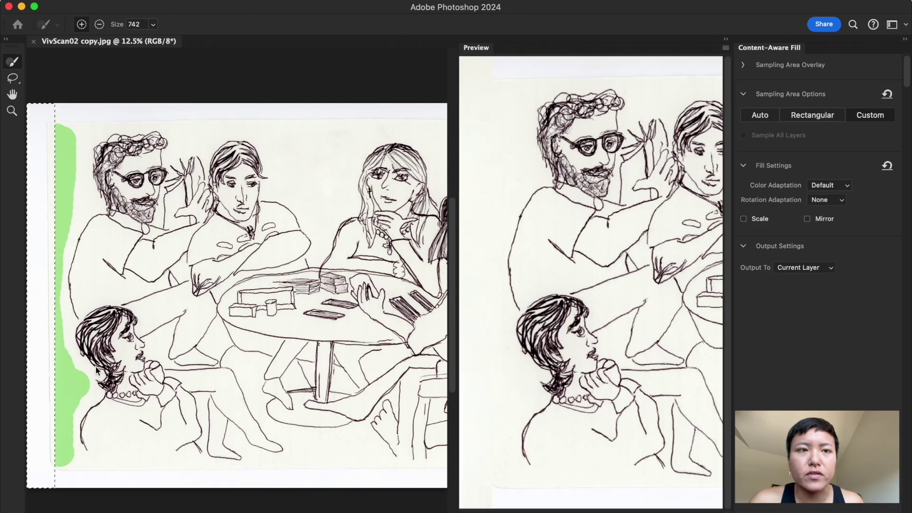
scroll(52, 439, up, 5)
drag(52, 438, 355, 295)
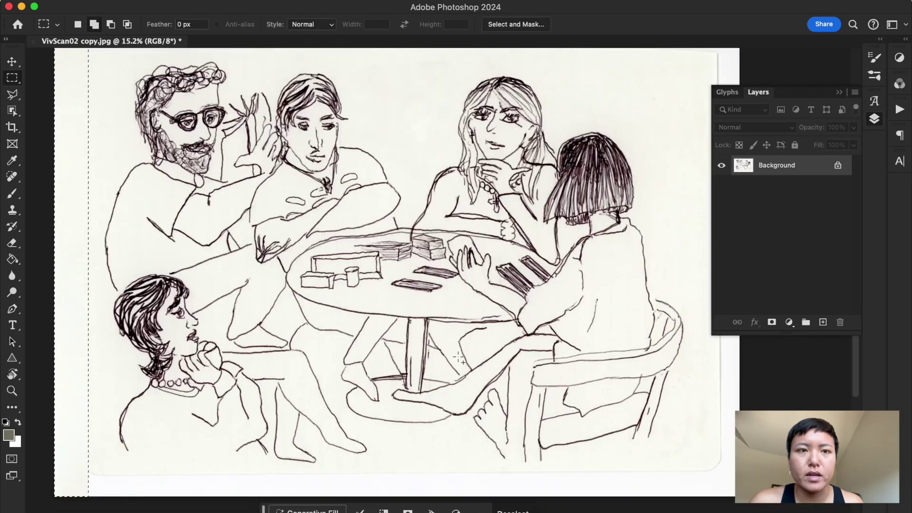
Select the strip of scanner border along the page's bottom edge and start a Content-Aware Fill on it.
drag(760, 496, 115, 466)
scroll(156, 461, left, 3)
scroll(185, 443, down, 3)
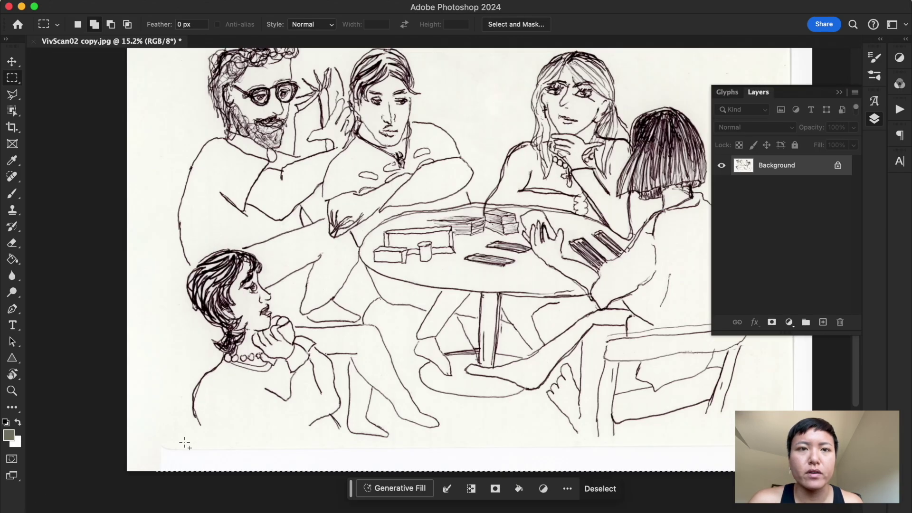
right_click(421, 442)
click(465, 420)
Paint the blank paper just above the bottom strip as the sampling area, apply the fill and deselect.
mouse_move(52, 304)
mouse_down()
mouse_move(207, 322)
mouse_move(364, 321)
mouse_up()
scroll(285, 323, right, 7)
drag(78, 311, 183, 317)
scroll(209, 304, up, 5)
scroll(166, 332, right, 1)
drag(128, 354, 165, 356)
scroll(165, 355, right, 5)
mouse_move(84, 370)
mouse_down()
mouse_move(284, 352)
mouse_move(350, 334)
mouse_up()
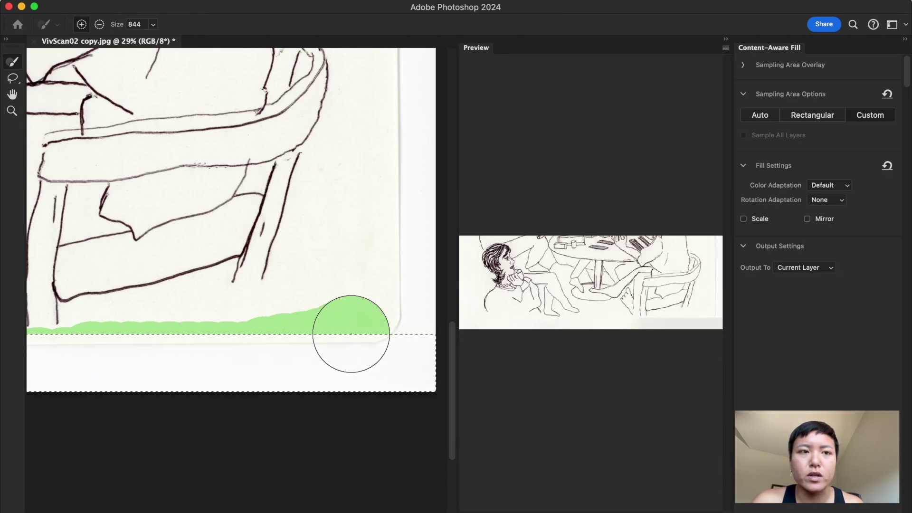
key(Return)
key(super+d)
scroll(530, 311, up, 5)
scroll(529, 311, down, 5)
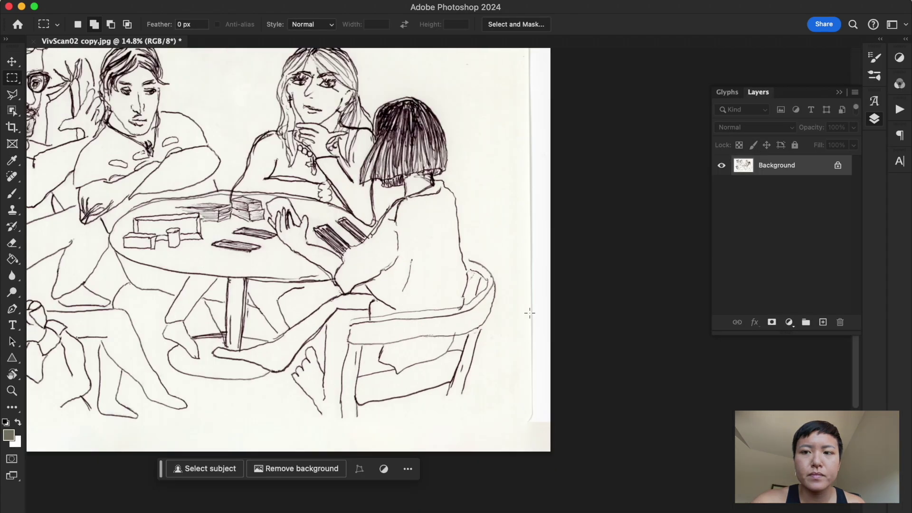
Select the scanner border along the page's right edge and replace it with Content-Aware Fill, sampling the blank paper beside it.
scroll(676, 108, right, 2)
mouse_move(671, 66)
mouse_down()
mouse_move(631, 455)
mouse_move(641, 475)
mouse_up()
right_click(655, 473)
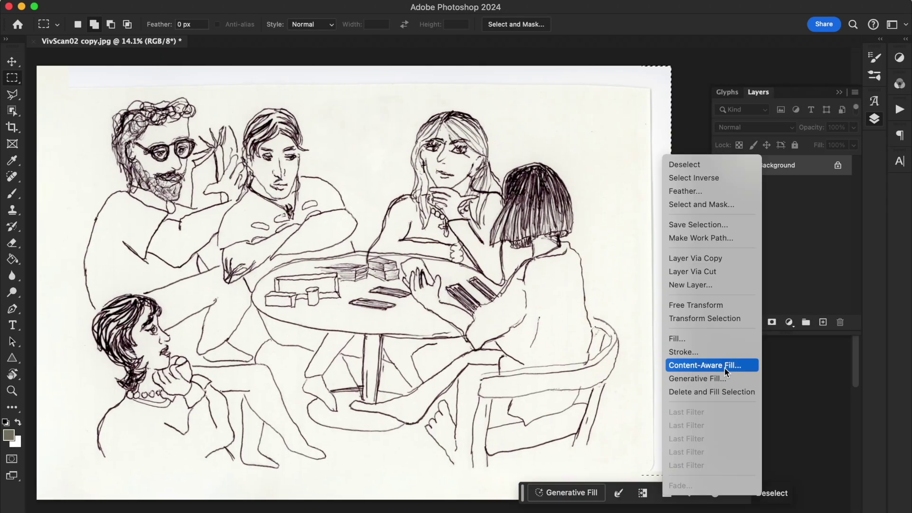
click(684, 368)
mouse_move(330, 90)
mouse_down()
mouse_move(330, 234)
mouse_move(352, 469)
mouse_move(378, 476)
mouse_up()
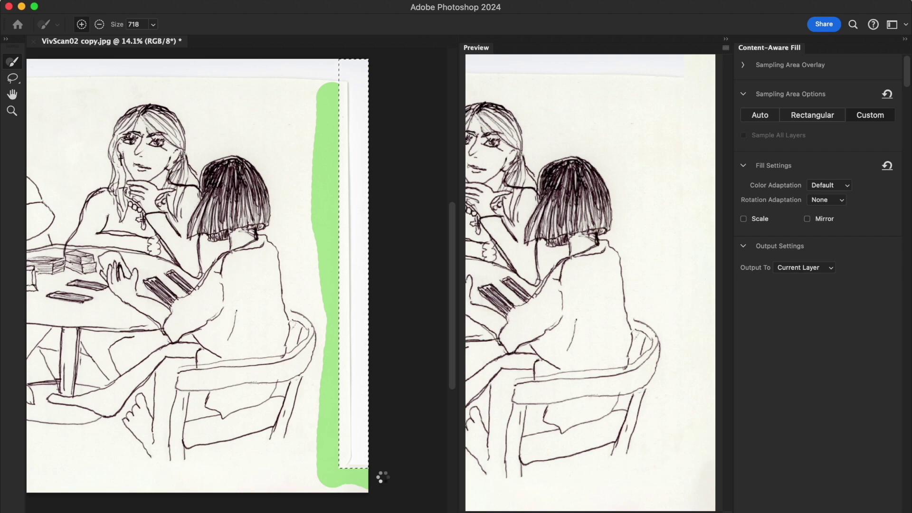
key(Return)
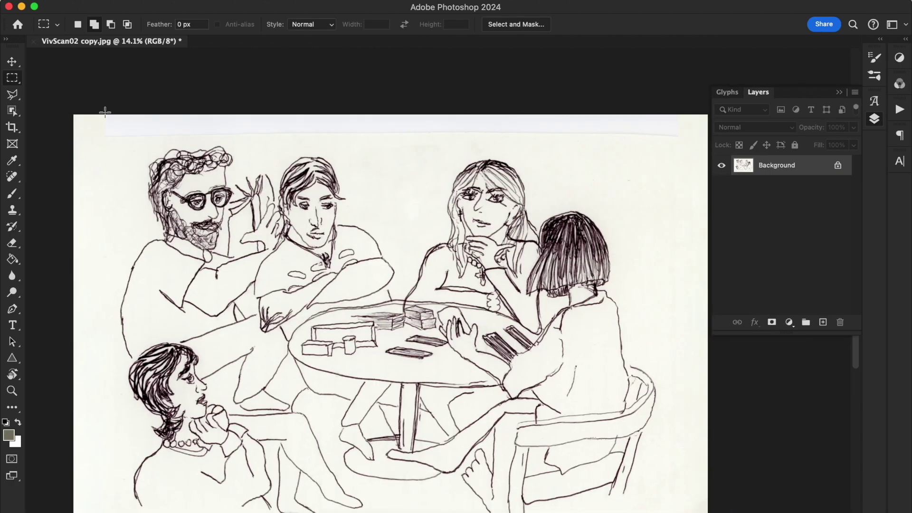
Select the strip of scanner border along the page's top edge and start a Content-Aware Fill on it.
drag(100, 114, 683, 141)
right_click(153, 127)
click(195, 337)
Paint the paper below and around the top strip as the sampling area with a size 400 brush, apply the fill and deselect.
drag(51, 99, 100, 100)
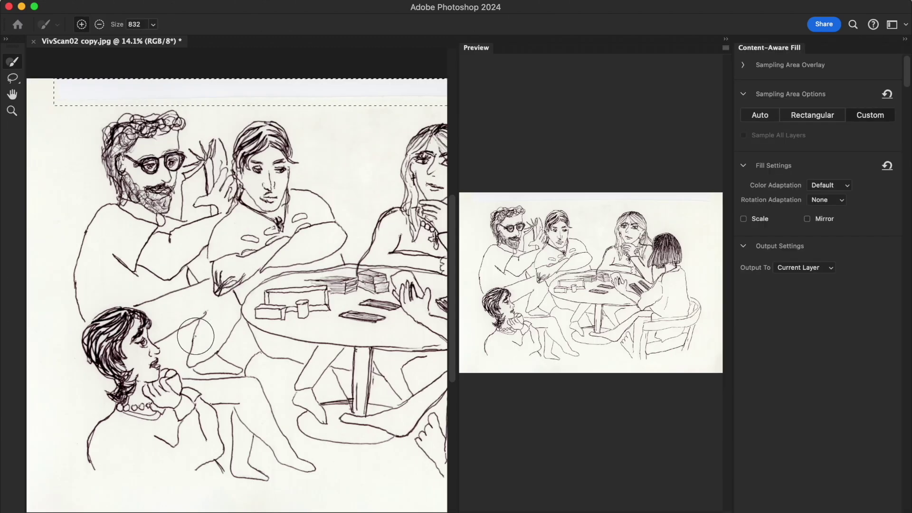
scroll(101, 100, up, 5)
key(bracketleft)
key(bracketleft)
key(bracketleft)
key(bracketleft)
key(bracketleft)
drag(142, 291, 442, 299)
scroll(244, 283, right, 12)
mouse_move(31, 270)
mouse_down()
mouse_move(309, 269)
mouse_move(409, 283)
mouse_up()
mouse_move(416, 285)
mouse_down()
mouse_move(124, 255)
mouse_move(307, 220)
mouse_up()
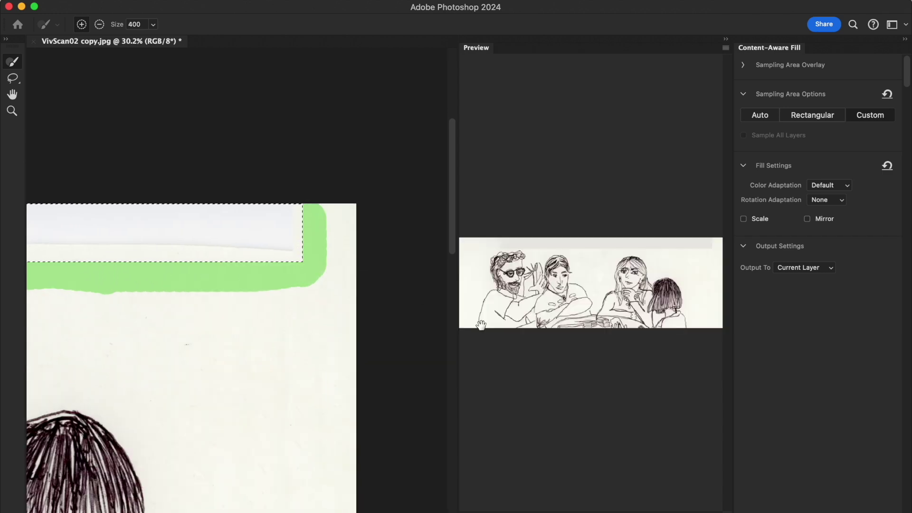
key(Return)
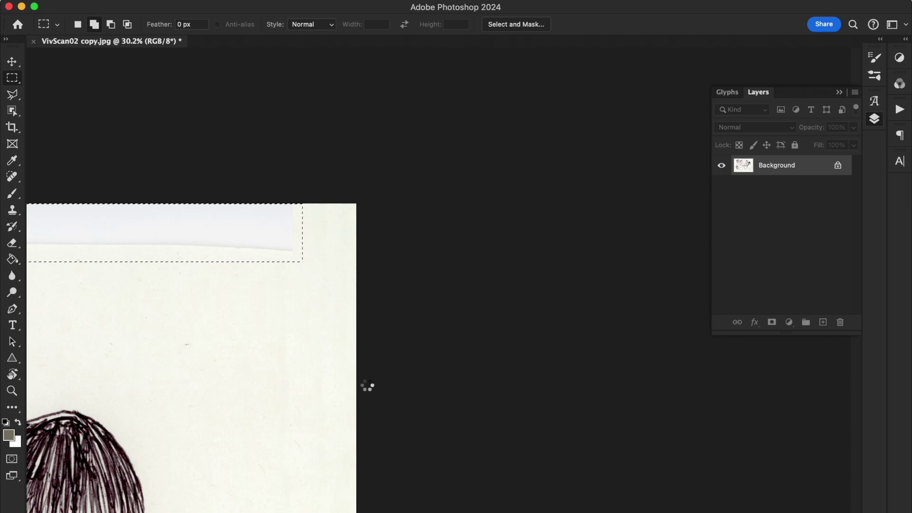
key(super+d)
scroll(368, 387, down, 10)
scroll(570, 374, up, 2)
scroll(571, 375, up, 1)
scroll(570, 375, down, 2)
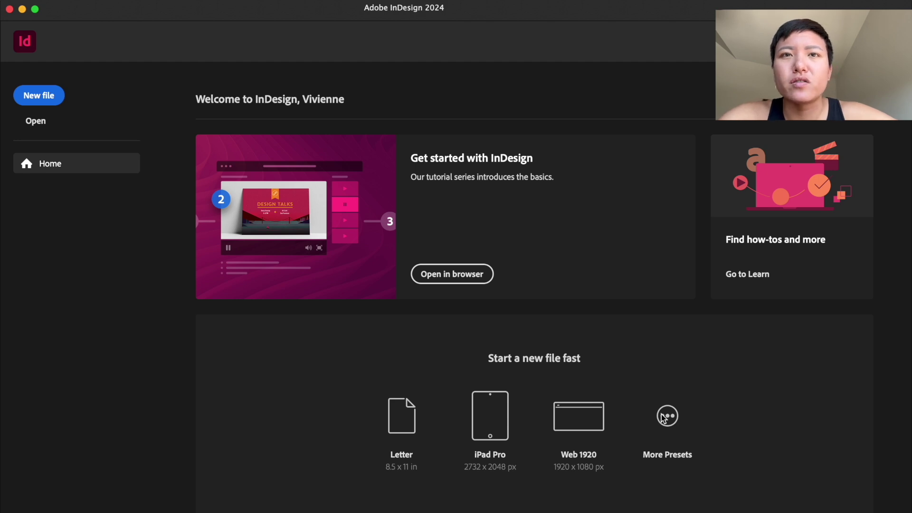
In InDesign, start a new Letter print document named Postcard with its units set to inches.
click(671, 440)
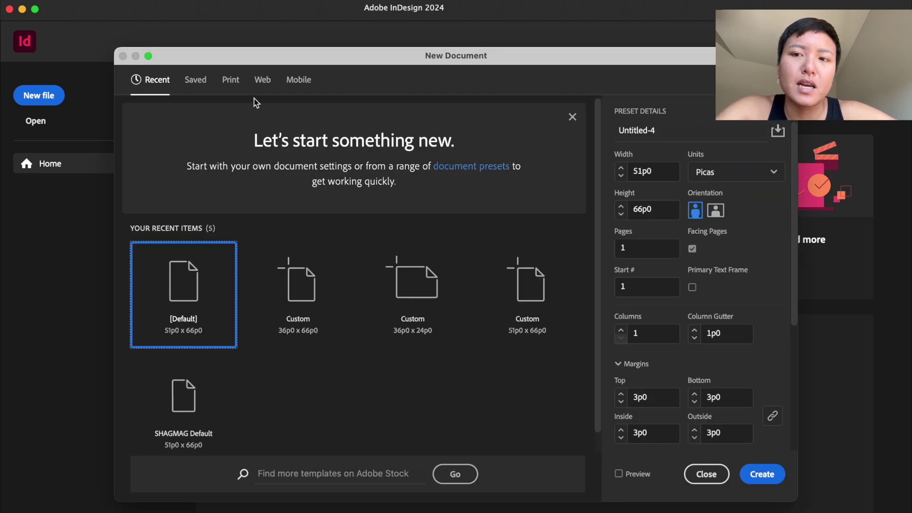
click(228, 84)
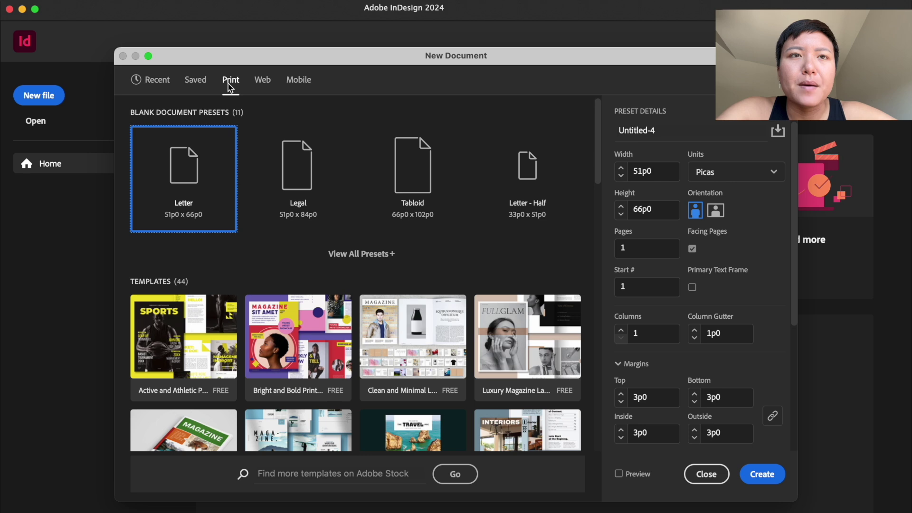
click(652, 131)
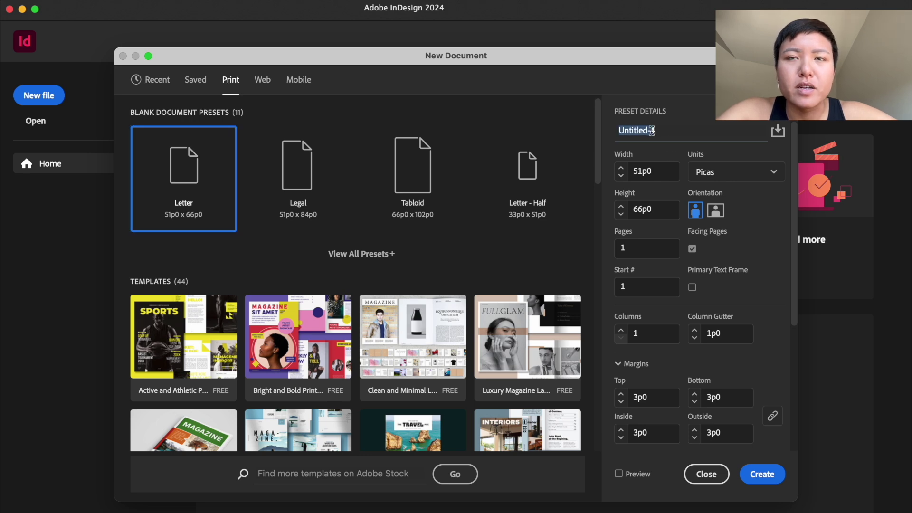
text(Postcard)
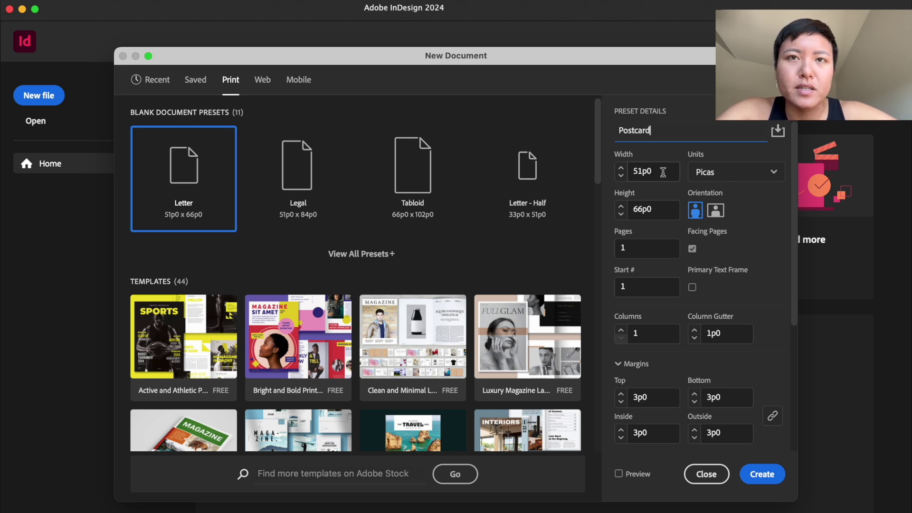
click(705, 172)
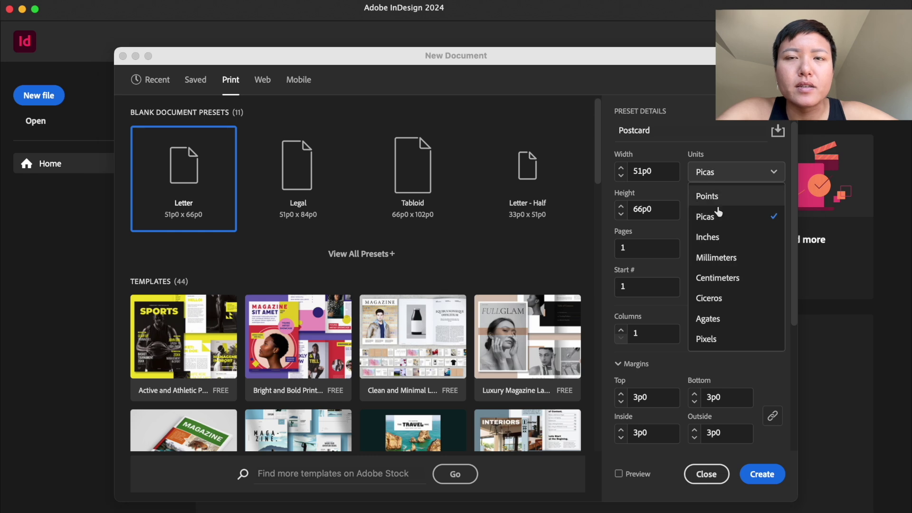
click(711, 238)
Set the page size to 6 in wide by 4 in high and turn off facing pages.
click(640, 176)
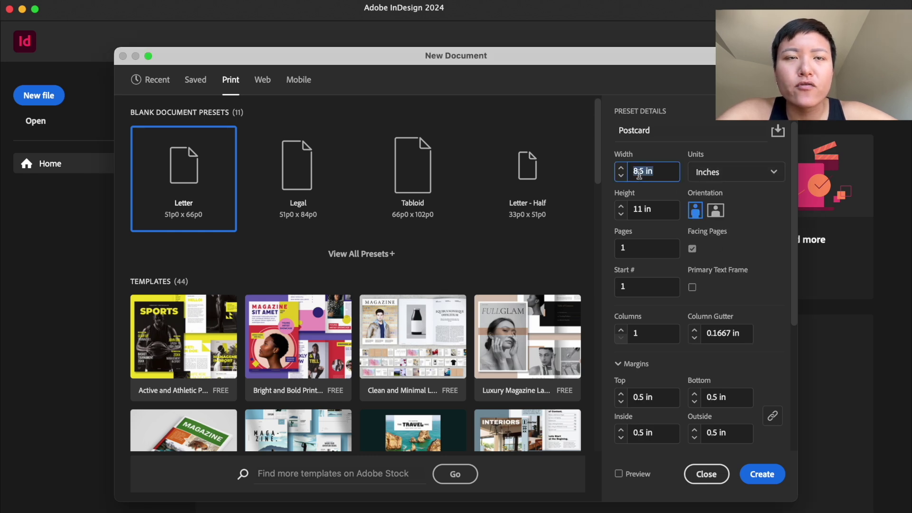
text(6)
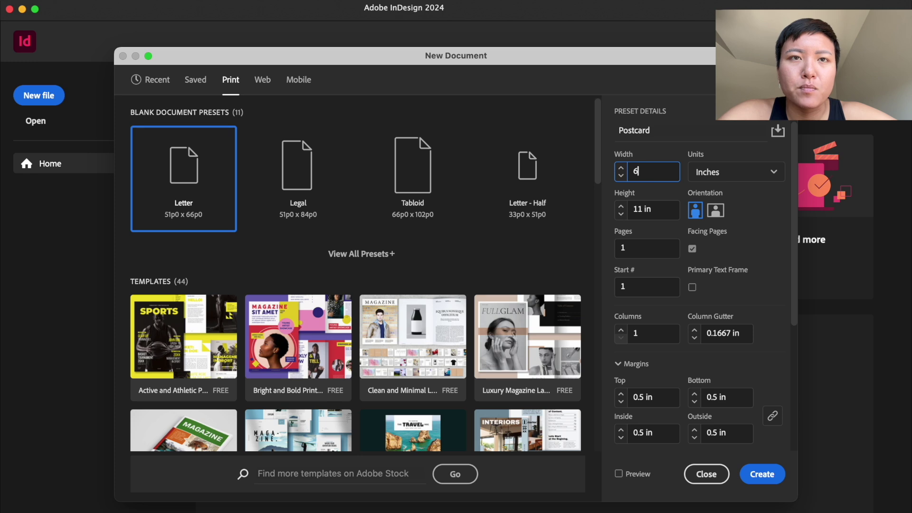
click(638, 208)
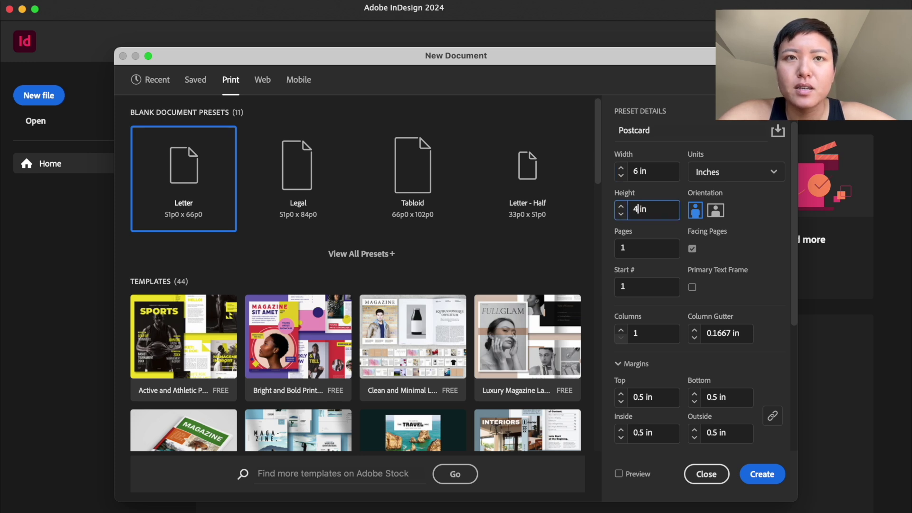
text(4)
click(742, 241)
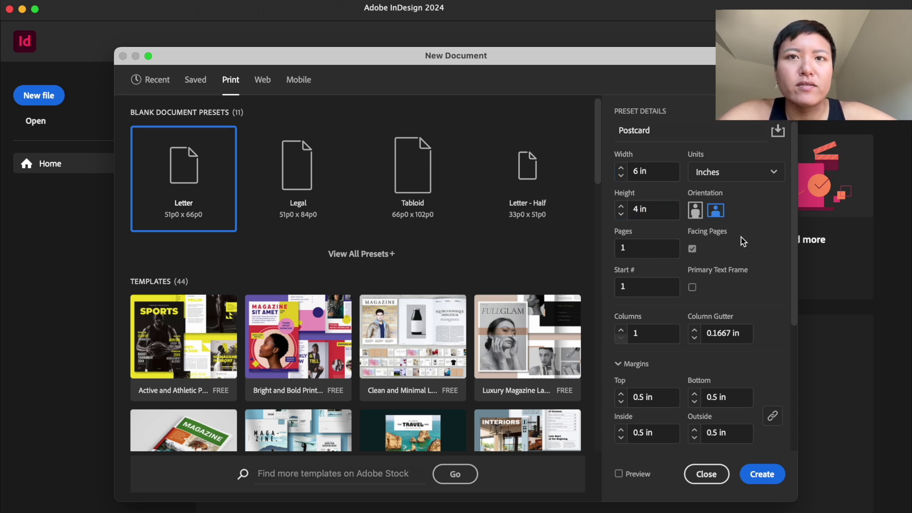
click(694, 249)
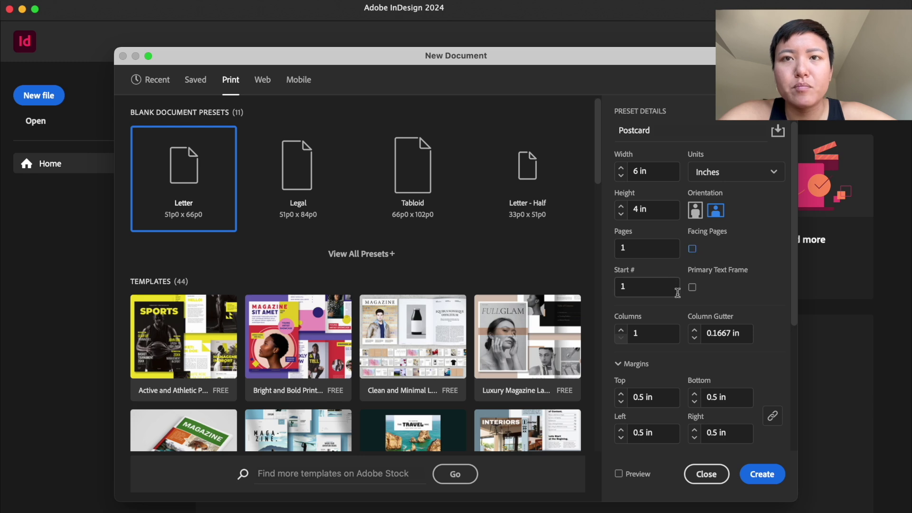
Set the top margin to 0.15 in and link the margins so all four sides match.
scroll(696, 323, down, 5)
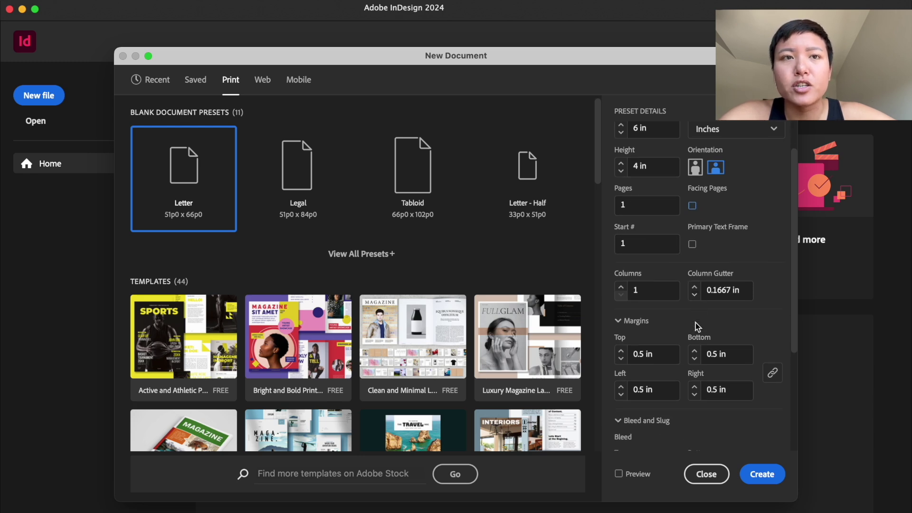
click(642, 313)
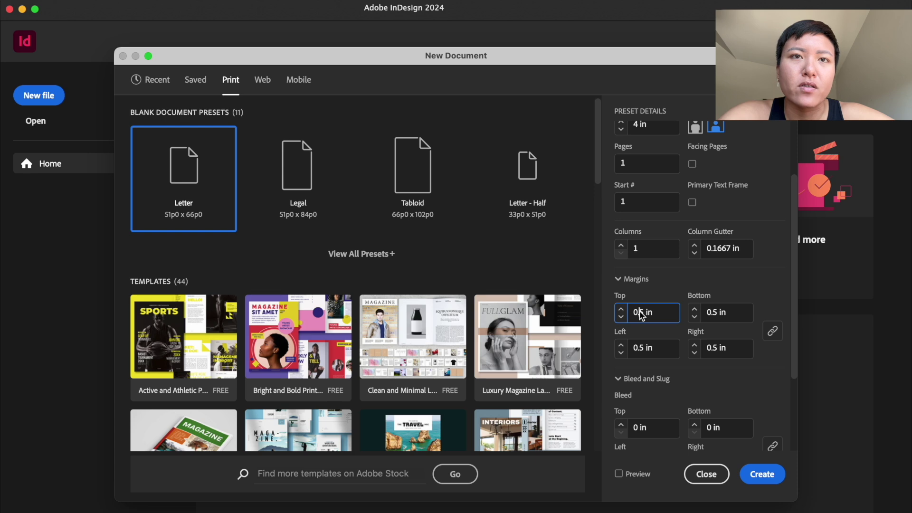
text(1)
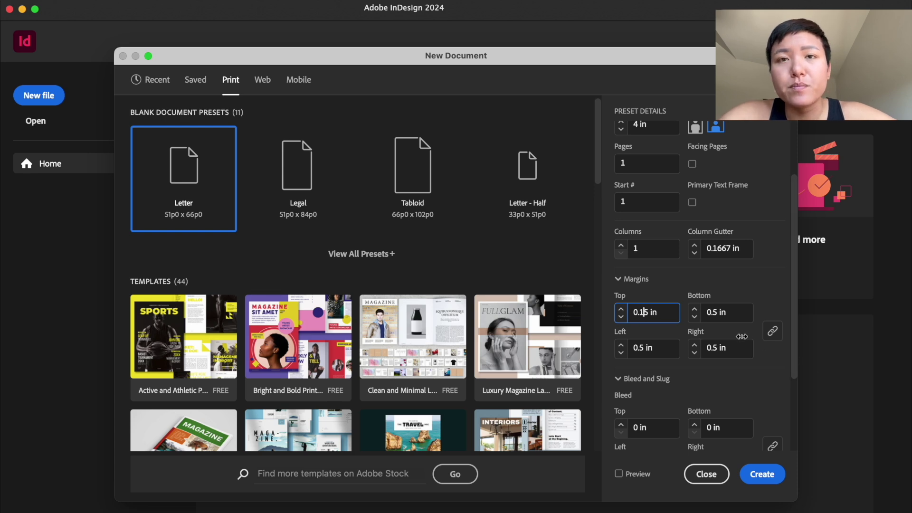
click(772, 331)
scroll(762, 373, down, 2)
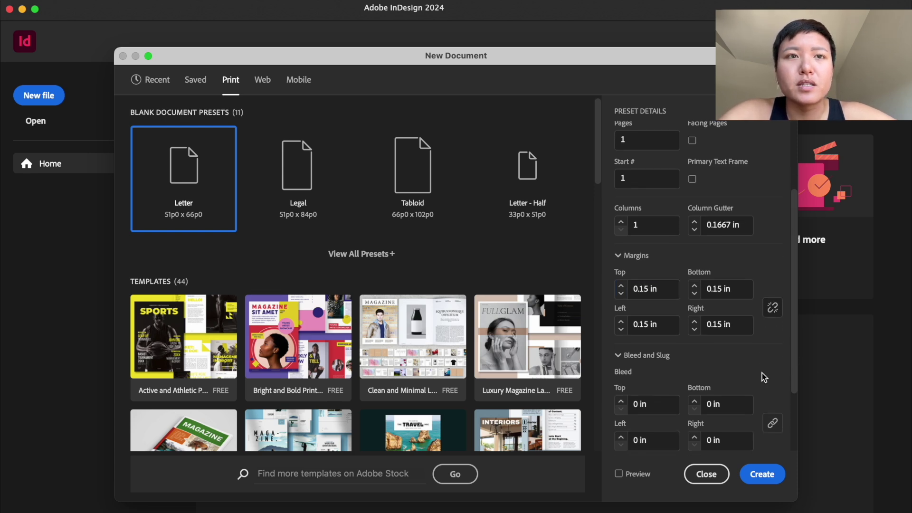
Set a linked 0.15 in bleed on all four sides and create the document.
scroll(762, 372, down, 3)
click(640, 316)
key(Right)
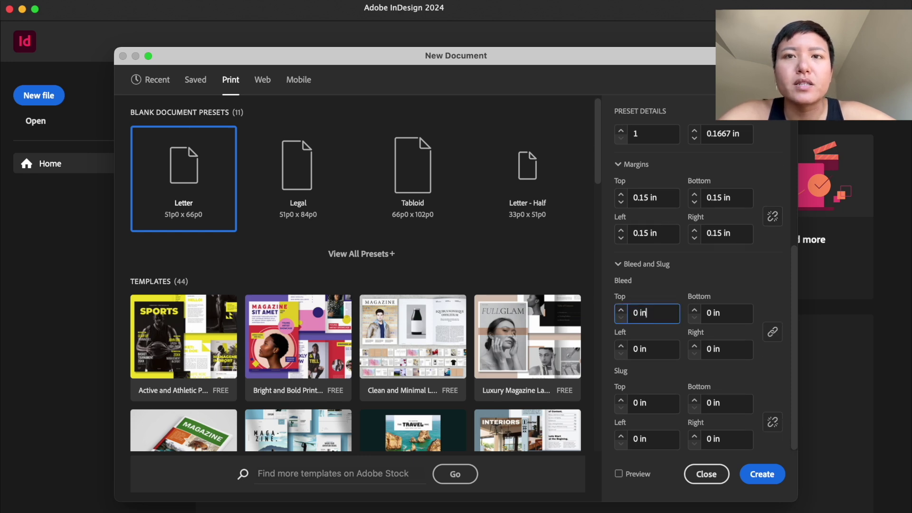
text(.15)
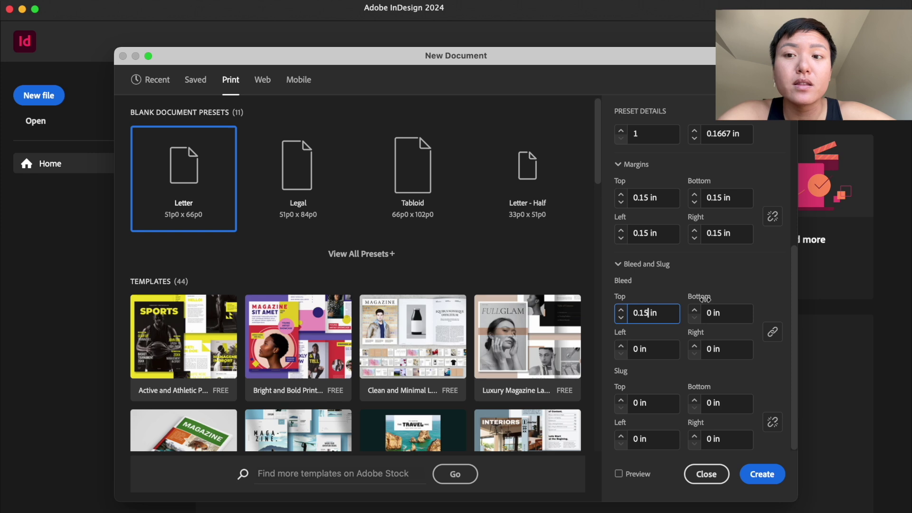
click(772, 334)
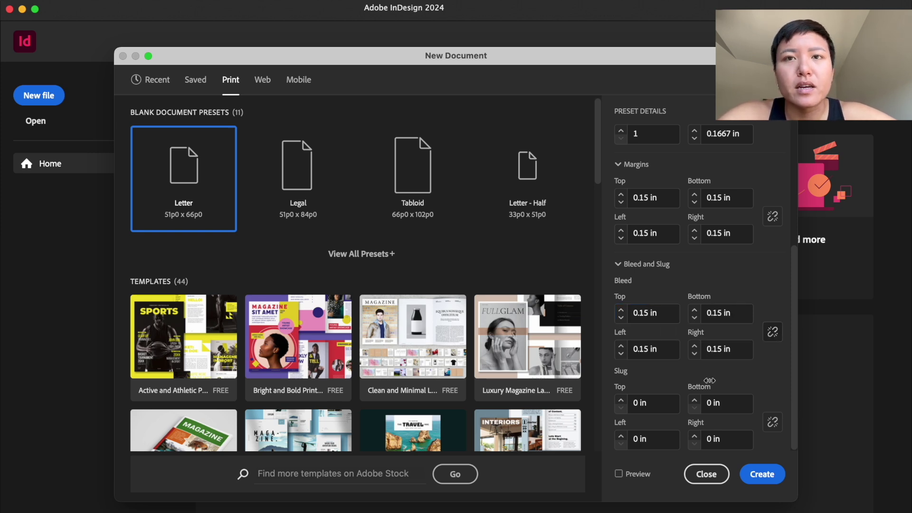
click(754, 475)
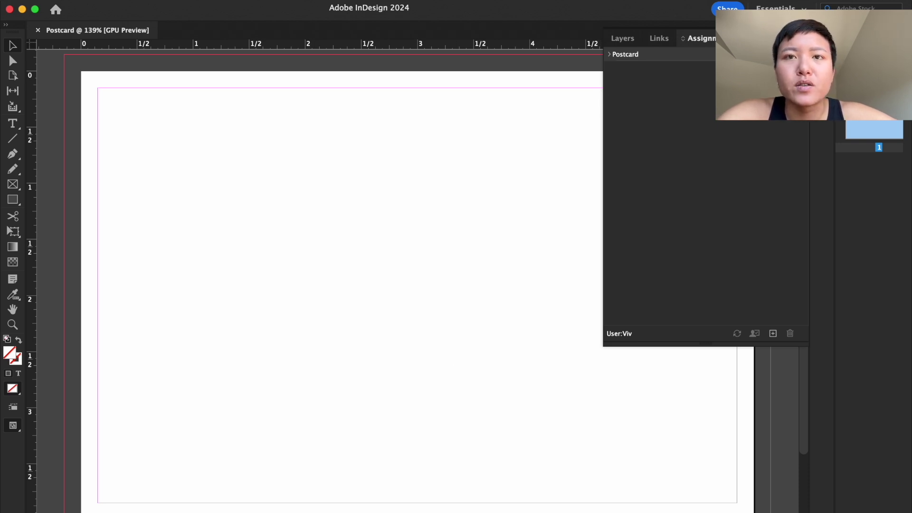
Place the image VivScan02 copy on page 1, sized to cover the bleed area, and centre it horizontally over the page.
click(822, 76)
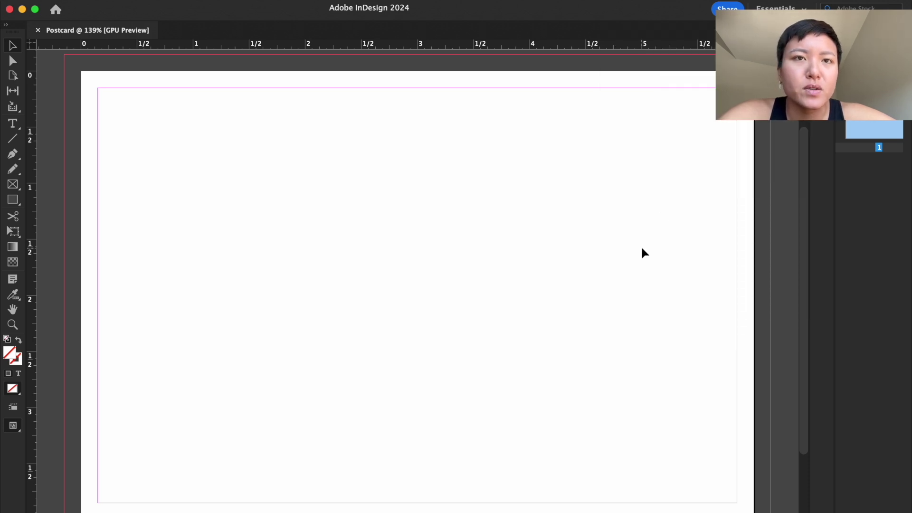
key(super+0)
key(super+d)
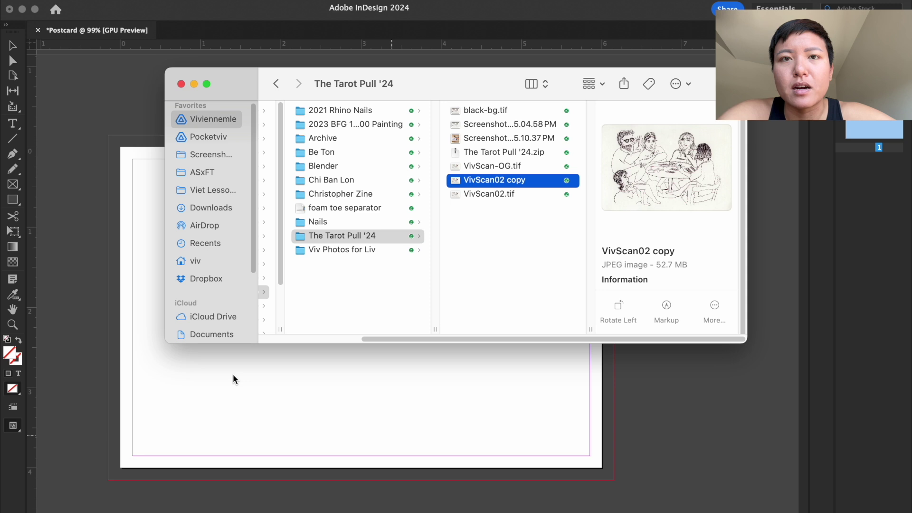
key(Return)
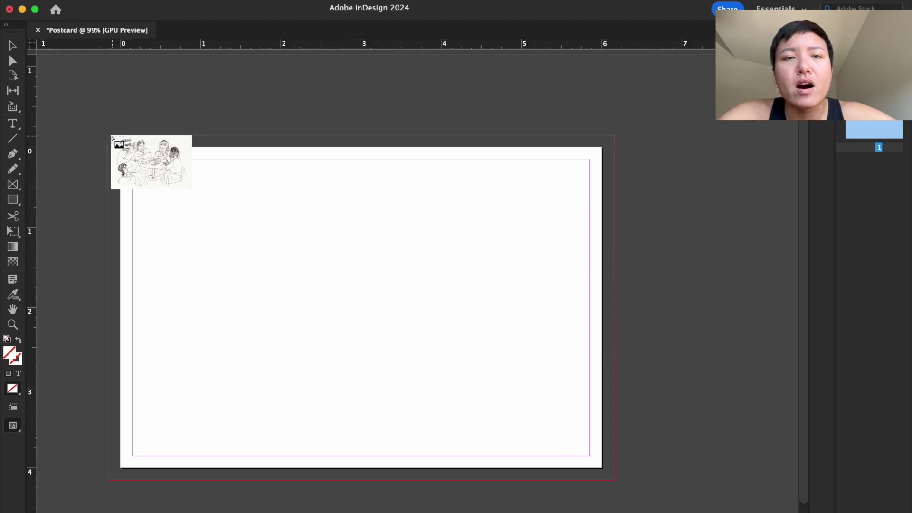
mouse_move(109, 136)
mouse_down()
mouse_move(611, 460)
mouse_move(622, 470)
mouse_move(618, 487)
mouse_up()
drag(386, 289, 376, 299)
drag(378, 302, 378, 290)
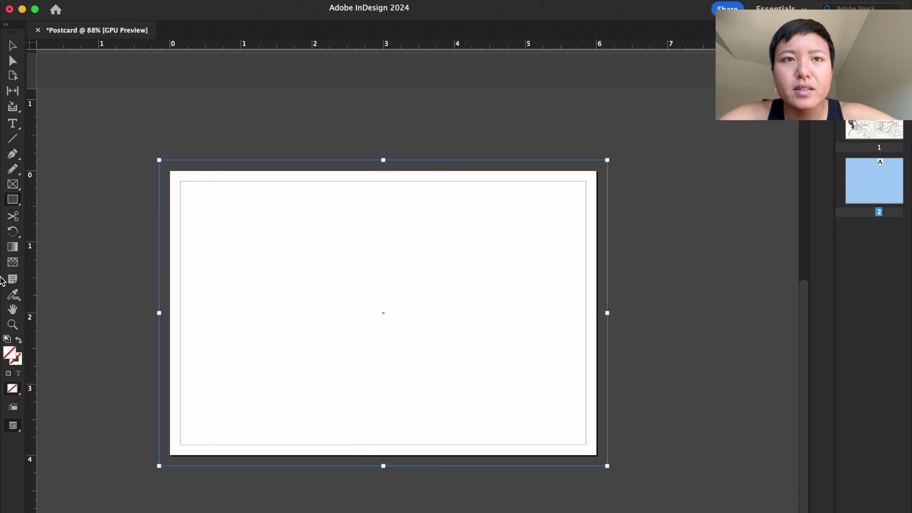
Fill the full-bleed rectangle on page 2 with a bluish near-black.
double_click(9, 352)
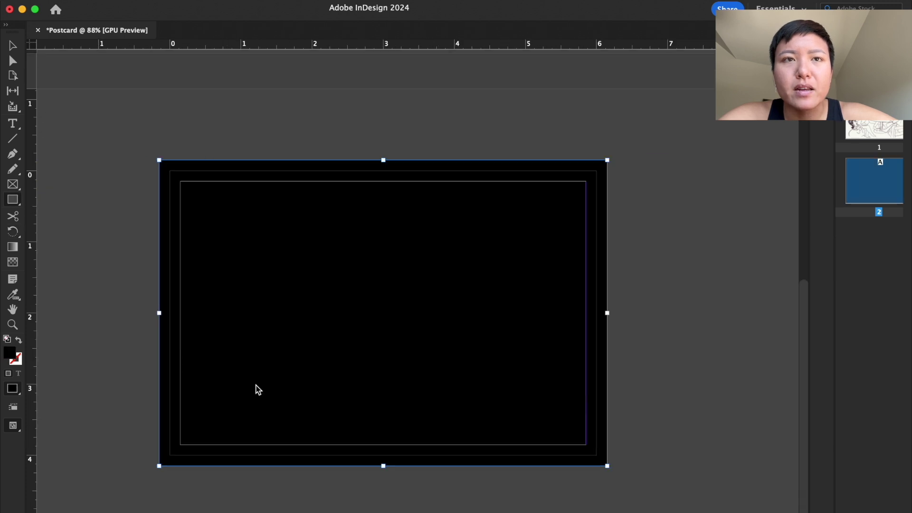
key(Return)
Draw a text frame about 2.5 × 0.75 in near the upper-left margin of page 2 and open the colour picker for its text.
key(t)
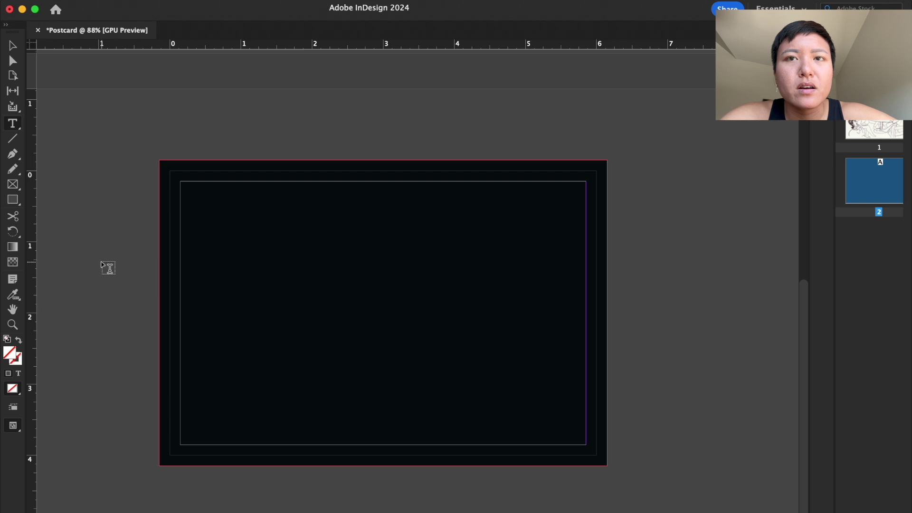
scroll(108, 267, left, 5)
click(16, 201)
key(t)
drag(327, 207, 504, 262)
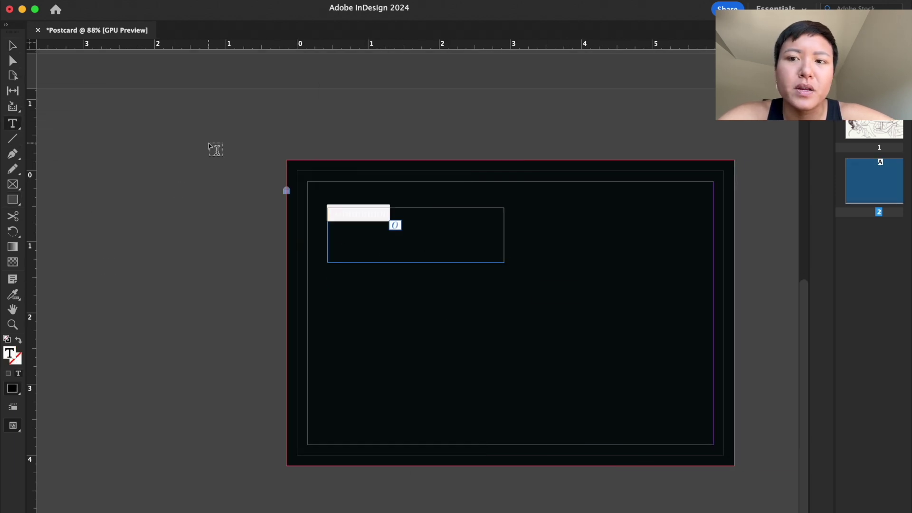
double_click(10, 354)
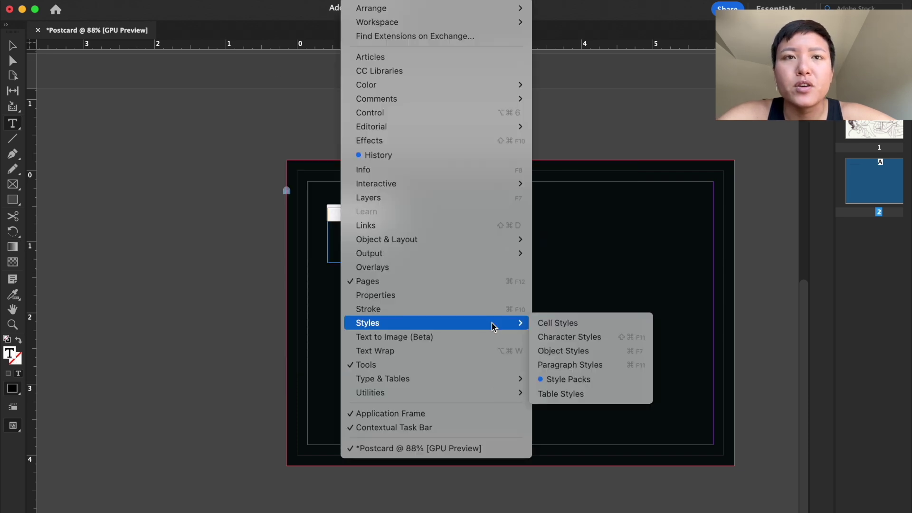
mouse_move(444, 84)
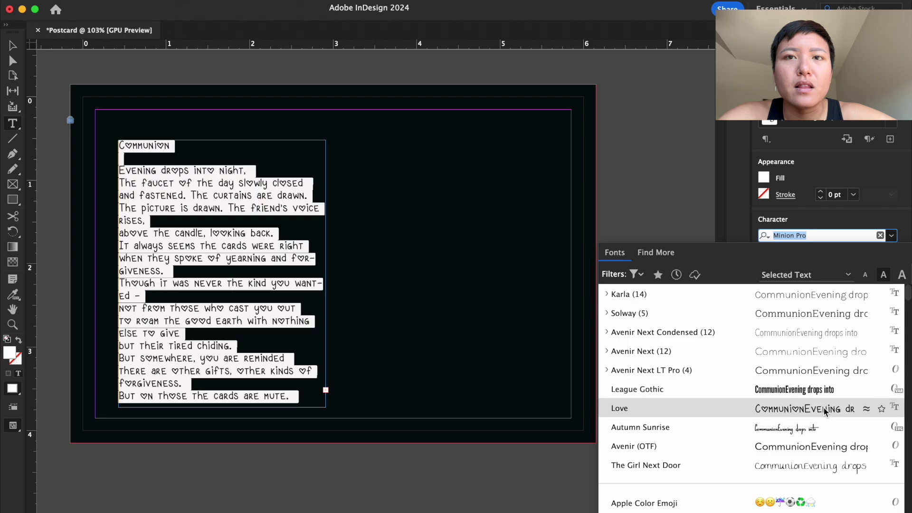
Choose a typeface for the selected Communion poem text from the available fonts.
scroll(825, 412, down, 20)
scroll(791, 434, down, 20)
scroll(807, 477, up, 15)
click(806, 328)
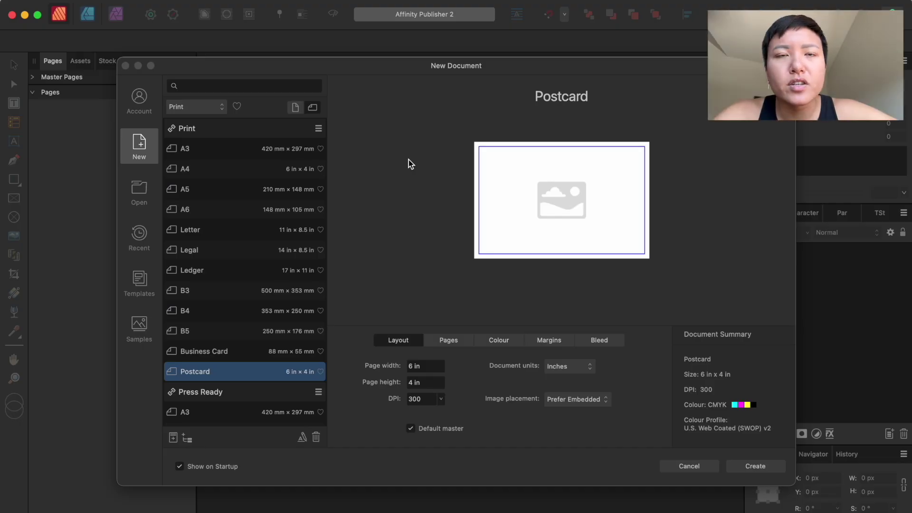
In Affinity Publisher, set a linked 0.15 in bleed on all sides of the 6 × 4 in Postcard preset and create the document.
click(523, 336)
click(550, 342)
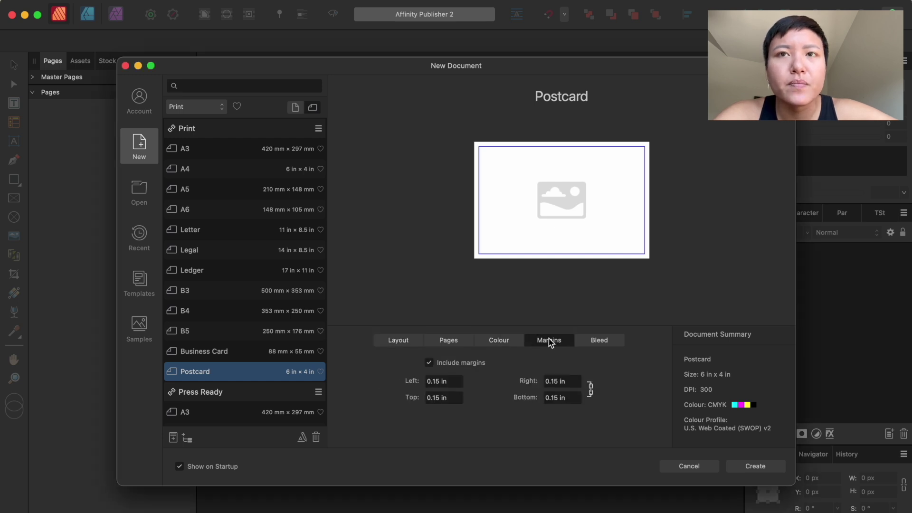
click(595, 341)
click(451, 380)
click(430, 381)
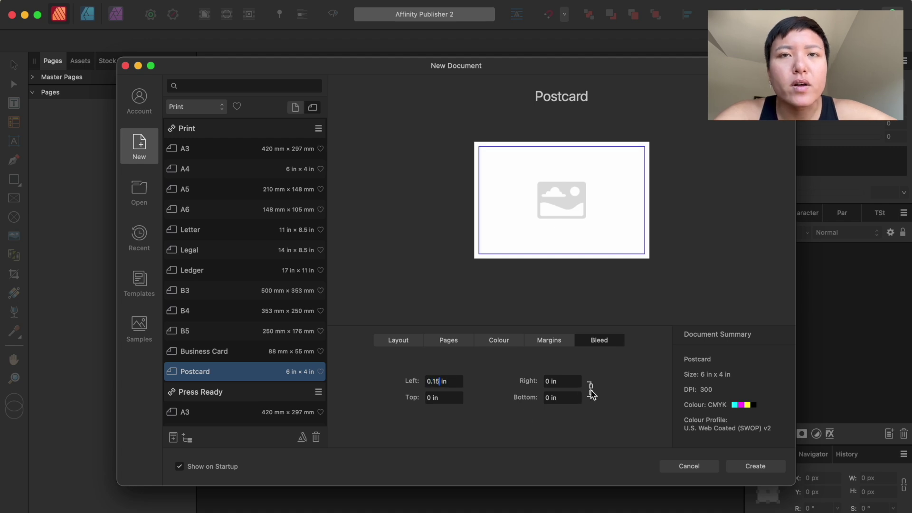
key(Return)
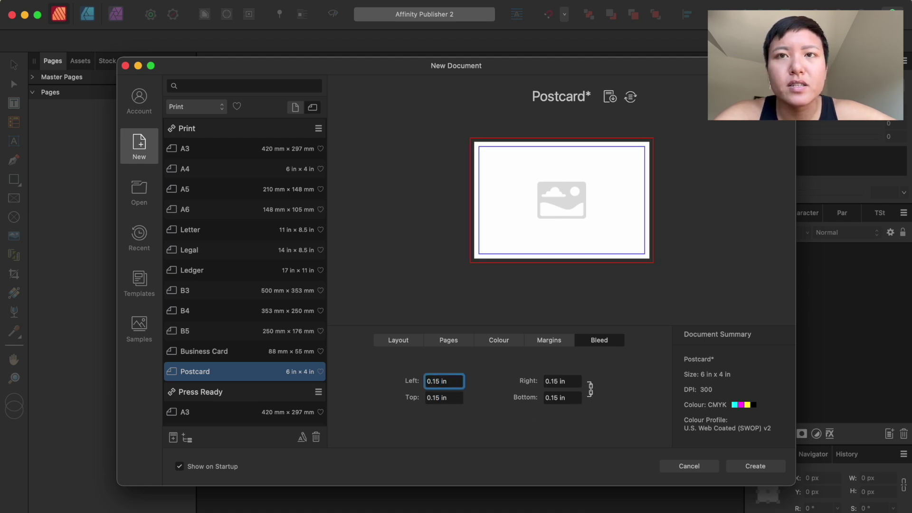
click(743, 466)
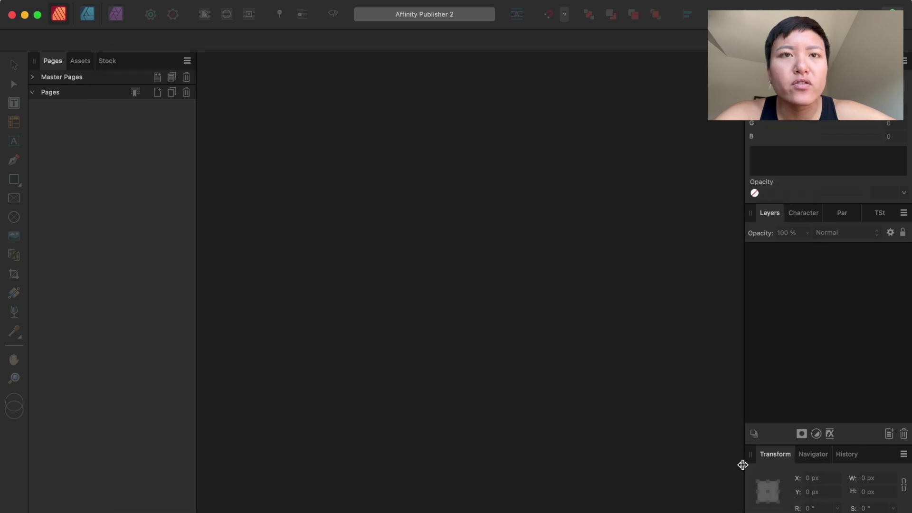
Place VivScan02 copy.jpg on page 1, accept linking images, size it to 6.45 × 4.3 in over the bleed and centre it.
click(124, 1)
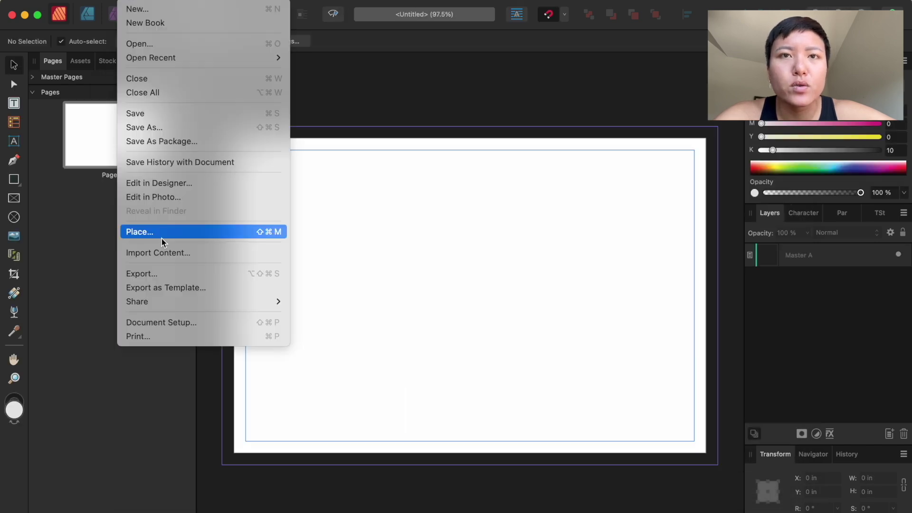
click(162, 237)
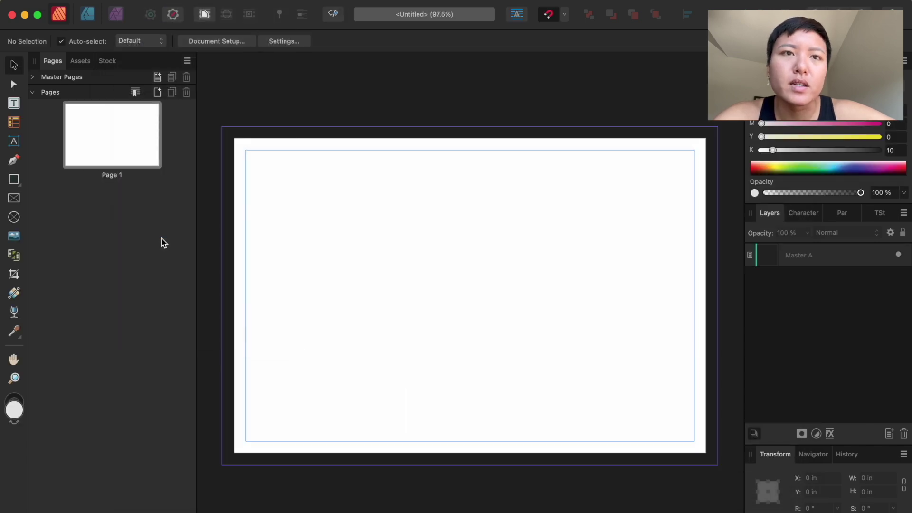
key(Down)
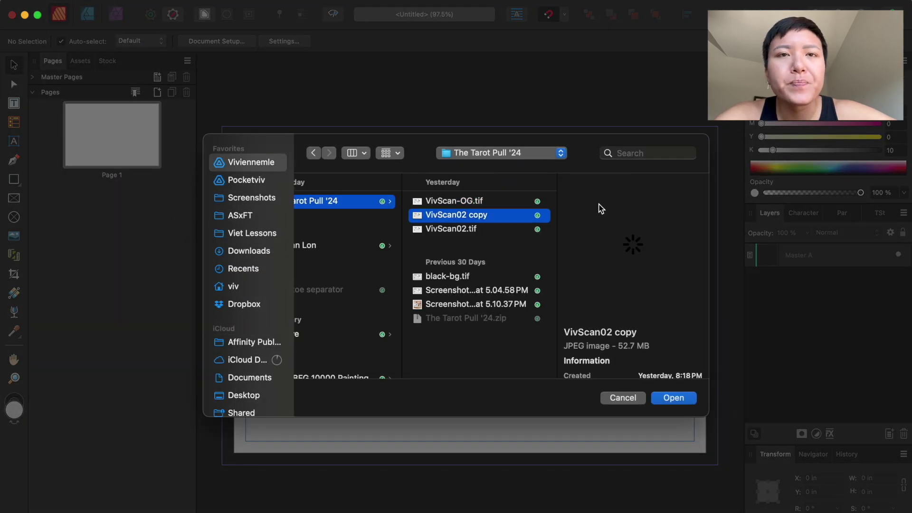
key(Return)
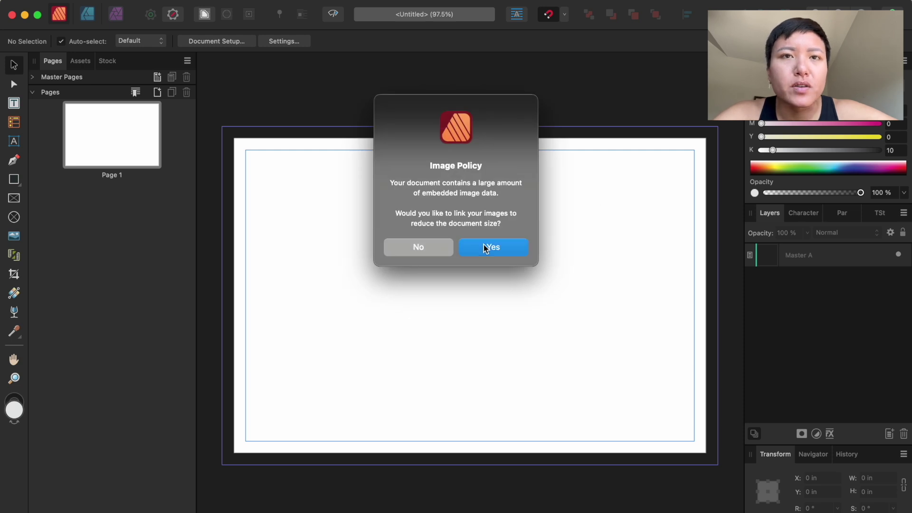
click(485, 248)
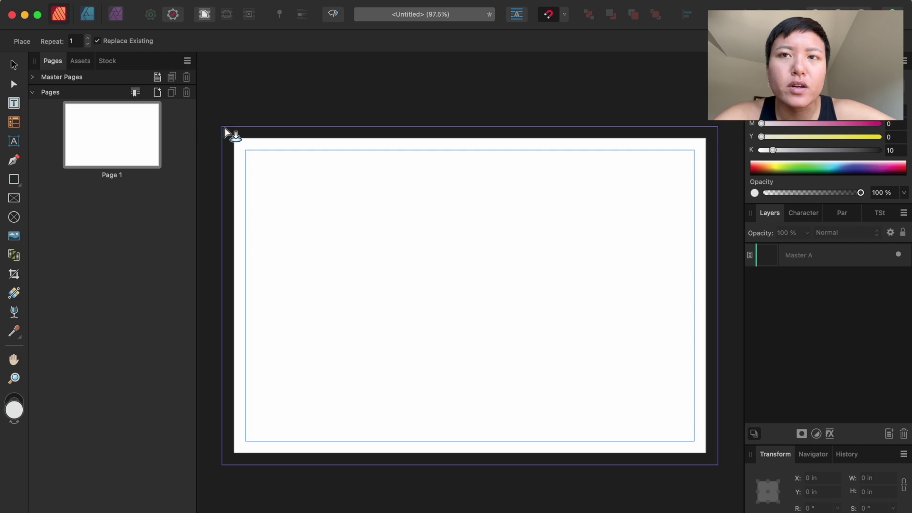
drag(227, 133, 721, 493)
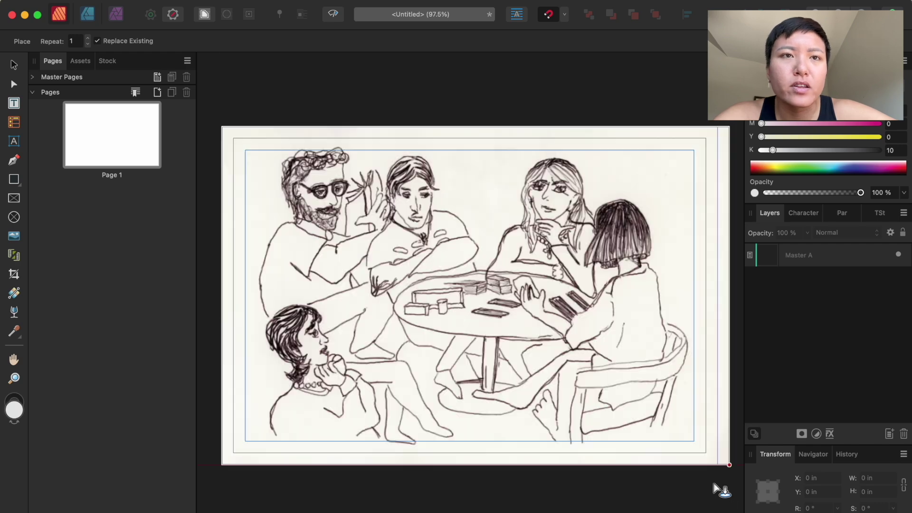
drag(502, 243, 500, 247)
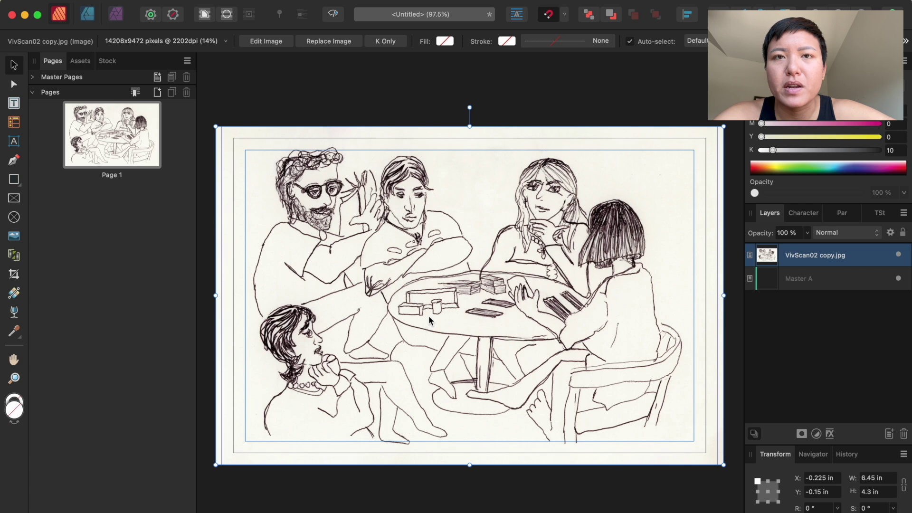
click(497, 503)
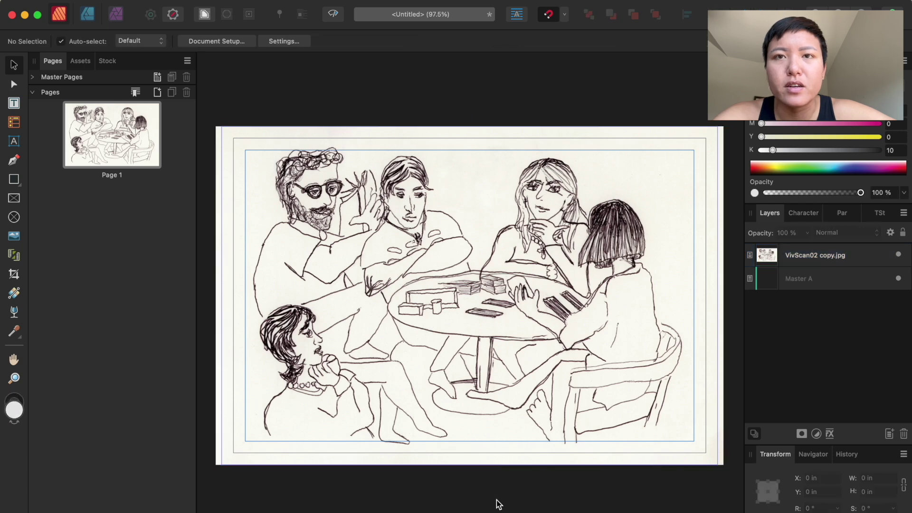
Add one page after page 1 using Master A.
click(158, 92)
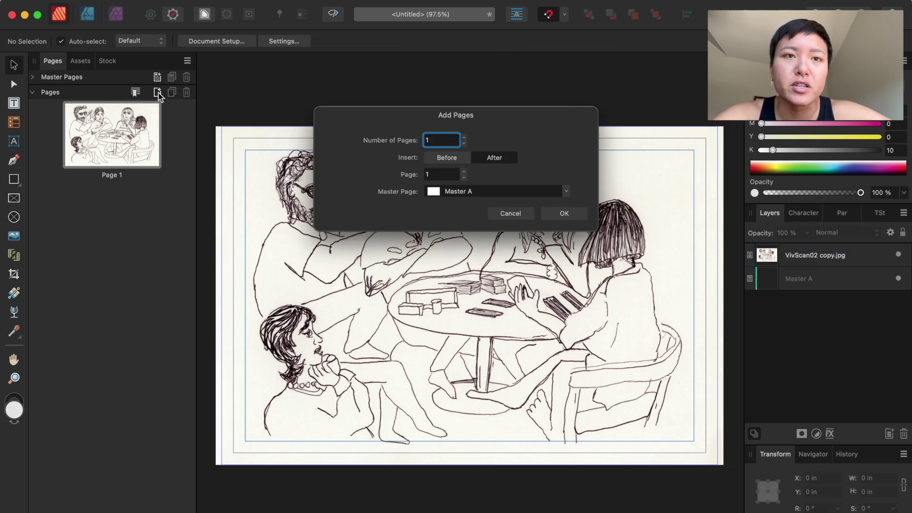
click(566, 214)
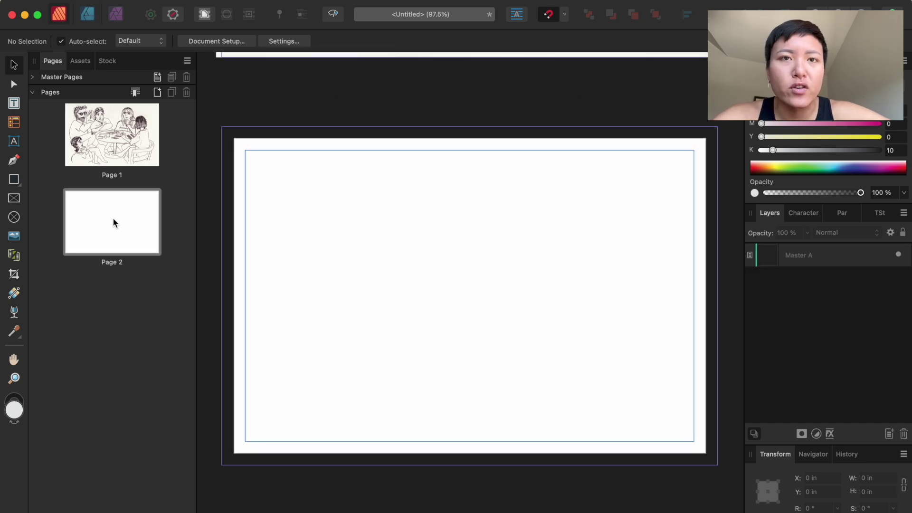
Draw a 6.3 × 4.3 in rectangle covering page 2's bleed area and fill it with near-black 0D0D0D.
click(13, 179)
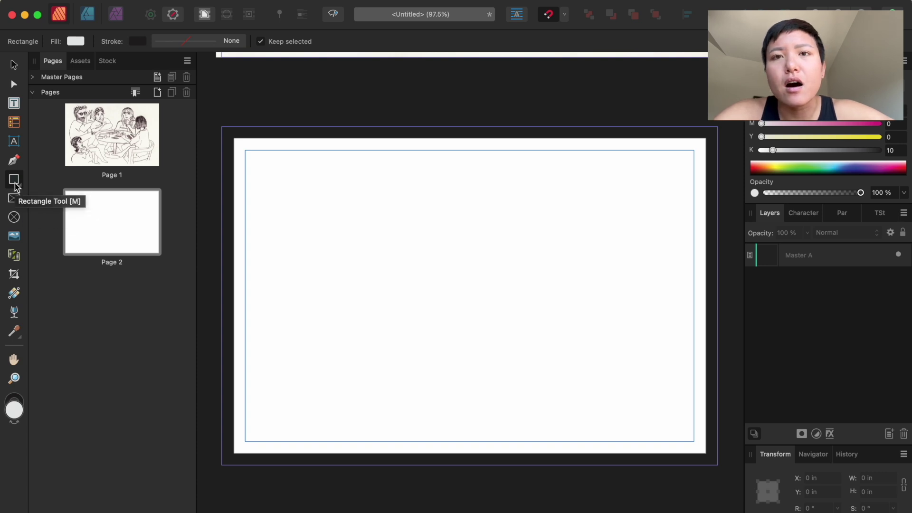
drag(221, 127, 718, 463)
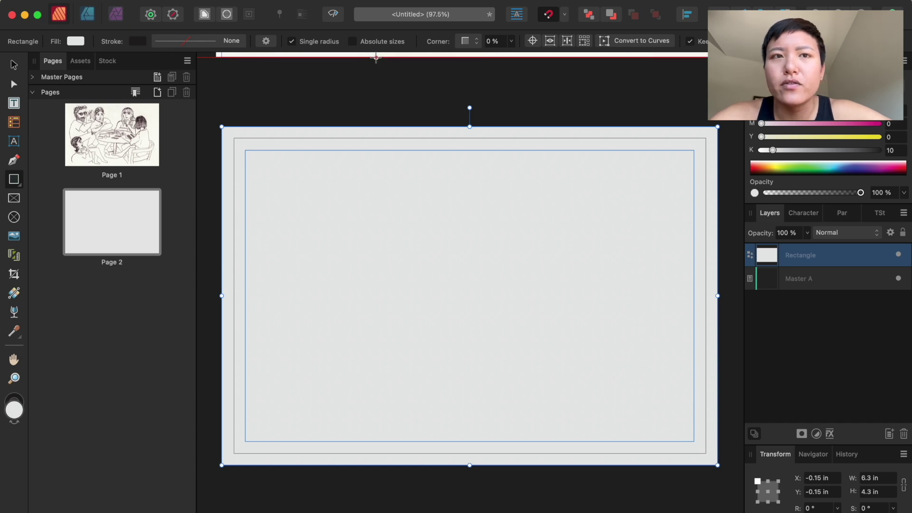
click(75, 41)
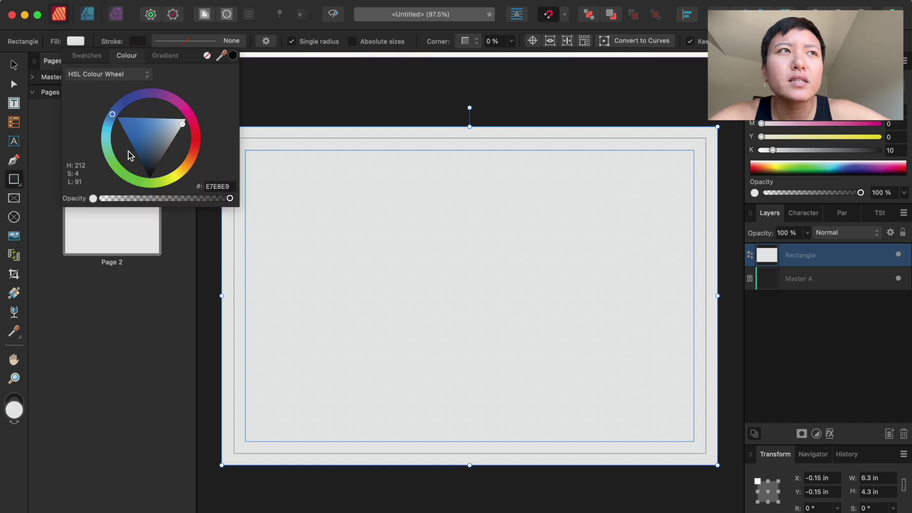
mouse_move(160, 165)
mouse_down()
mouse_move(146, 208)
mouse_move(154, 176)
mouse_up()
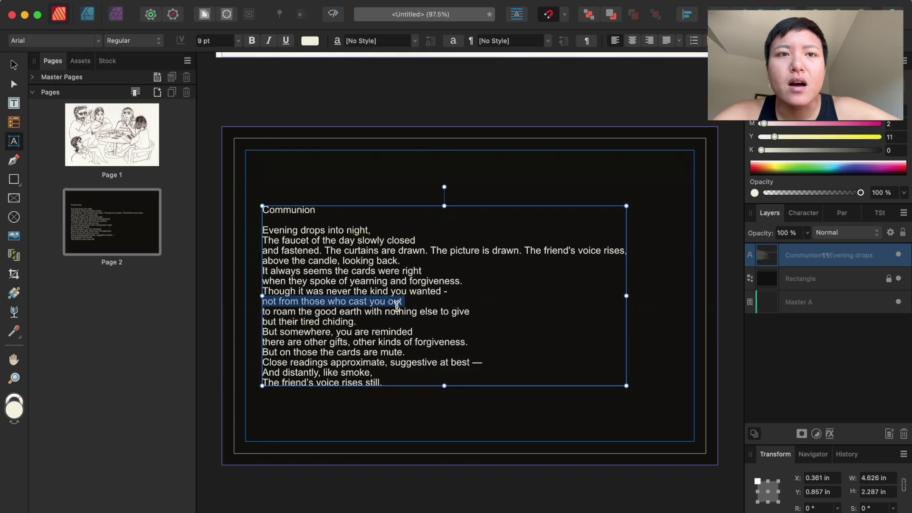
Change the whole Communion poem text on page 2 to the EB Garamond font.
key(ctrl+a)
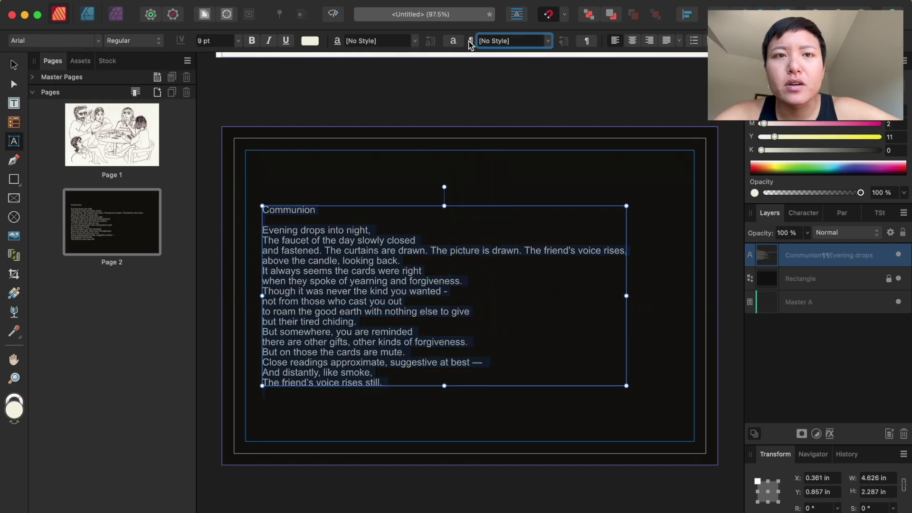
click(100, 41)
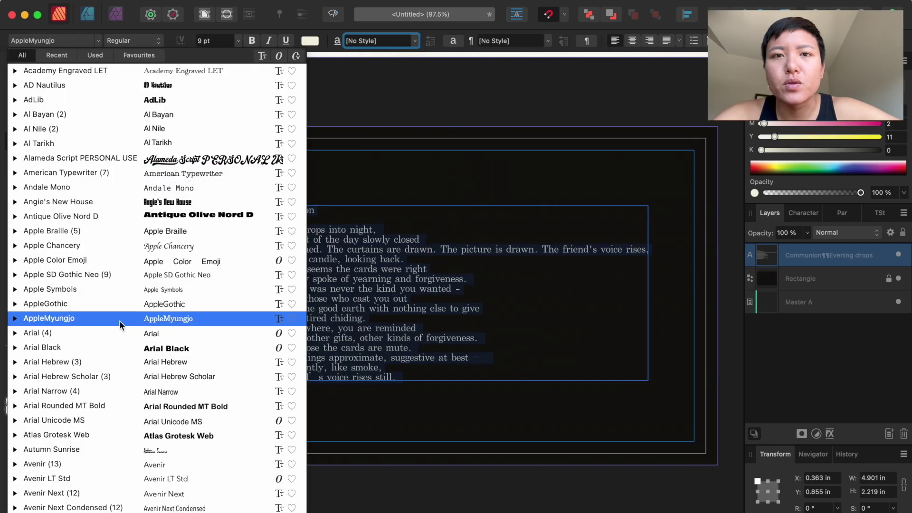
scroll(138, 406, down, 10)
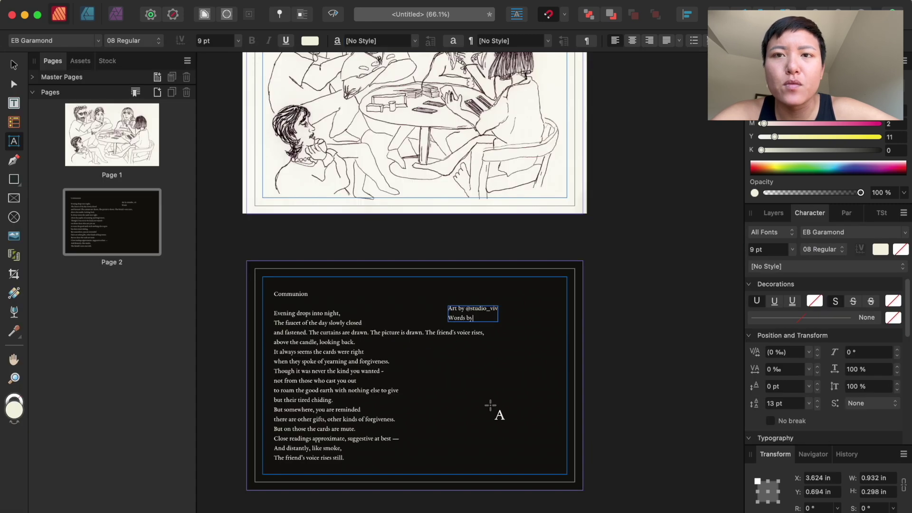
Move the art and words credit text to the lower-right corner of page 2's margins and right-align it.
key(v)
drag(477, 310, 525, 462)
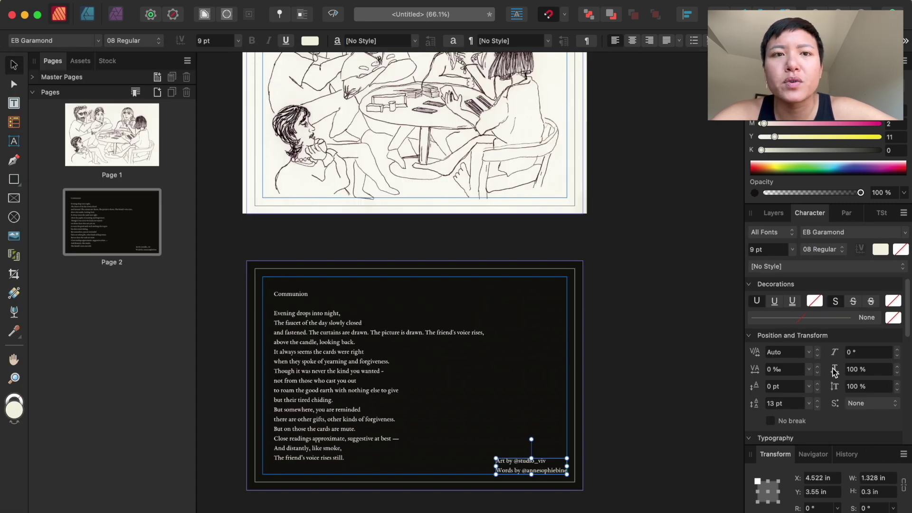
click(649, 41)
click(210, 289)
key(super+z)
key(super+z)
key(super+shift+z)
key(super+shift+z)
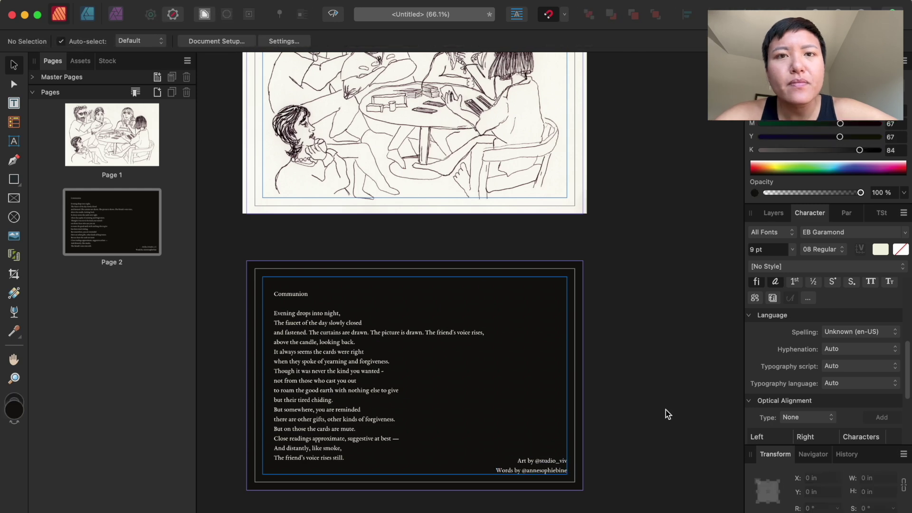
Open the export settings for the postcard and choose PDF as the file format.
scroll(666, 413, up, 3)
scroll(665, 413, down, 2)
click(126, 1)
click(176, 276)
click(570, 147)
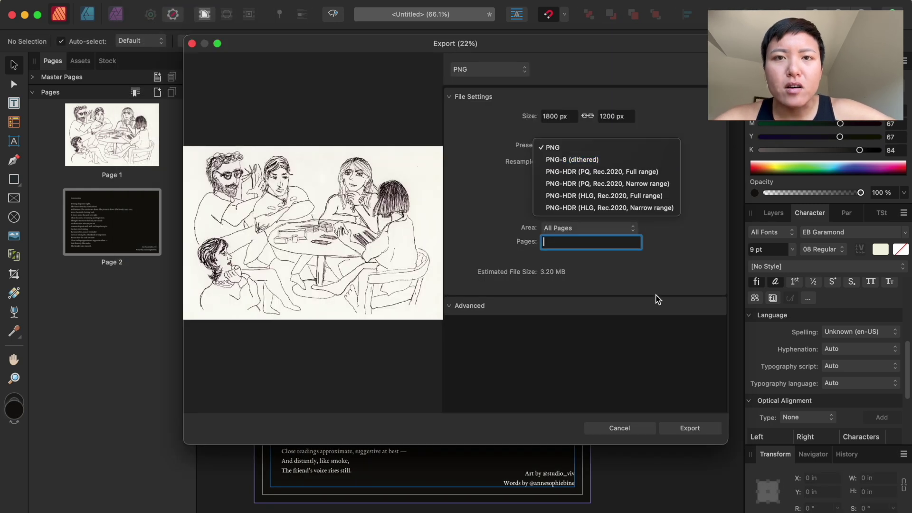
click(656, 295)
click(470, 70)
click(466, 123)
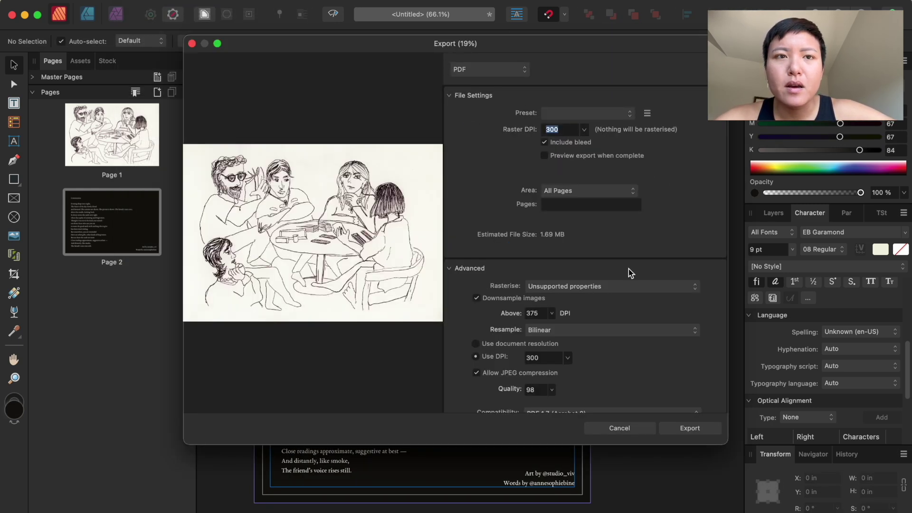
scroll(629, 271, down, 3)
scroll(628, 272, up, 2)
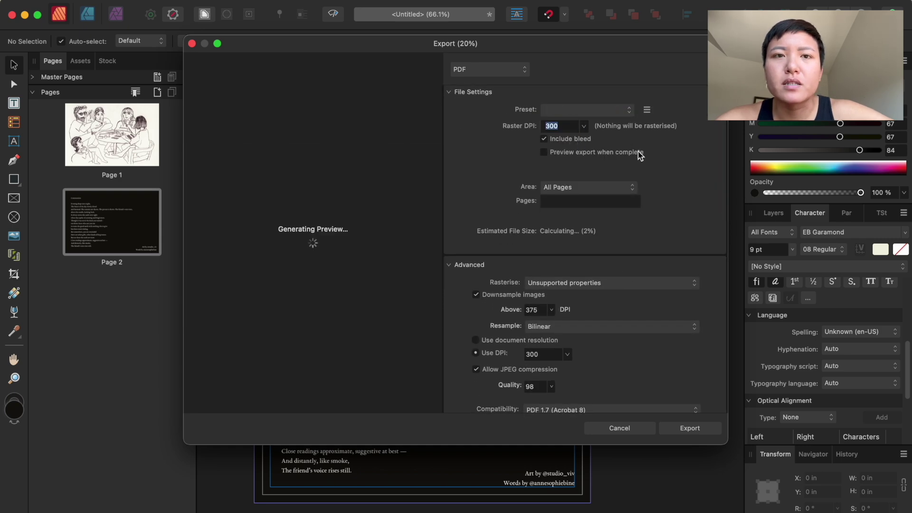